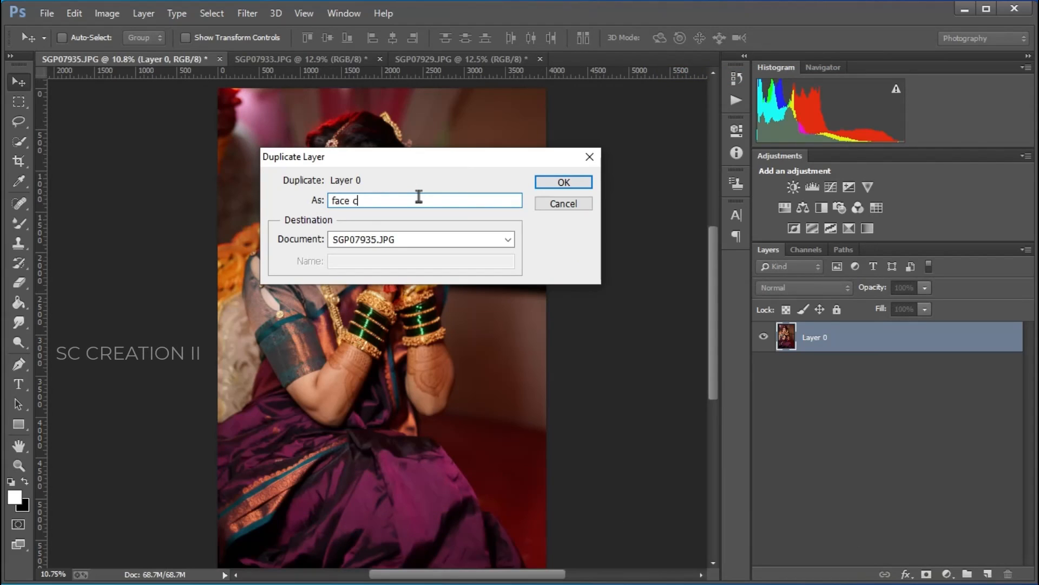
Step: Name the duplicated layer "face cleaning" and confirm the duplication
{"action": "type", "text": "ing"}
{"action": "key", "text": "Return"}
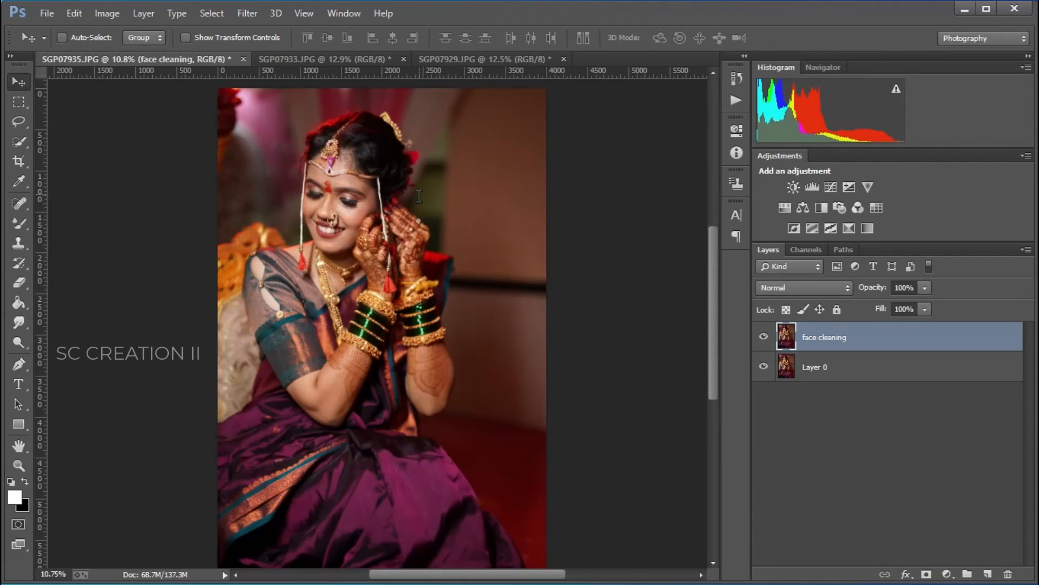
Step: Switch to the Spot Healing Brush and remove blemishes on the left cheek below the eye
{"action": "scroll", "coordinate": [355, 166], "scroll_direction": "up", "scroll_amount": 8}
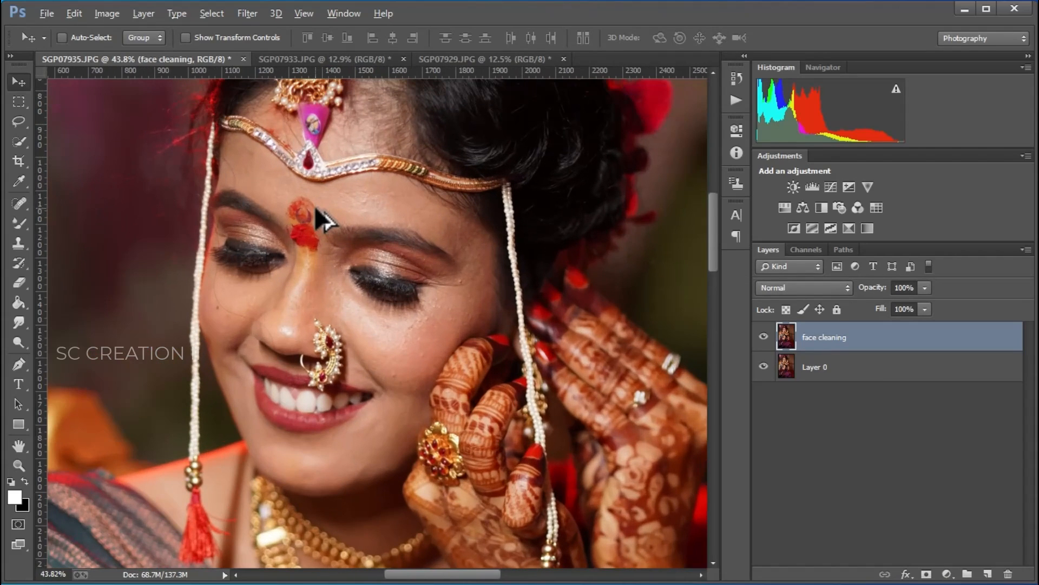
{"action": "left_click", "coordinate": [19, 203]}
{"action": "left_click", "coordinate": [82, 205]}
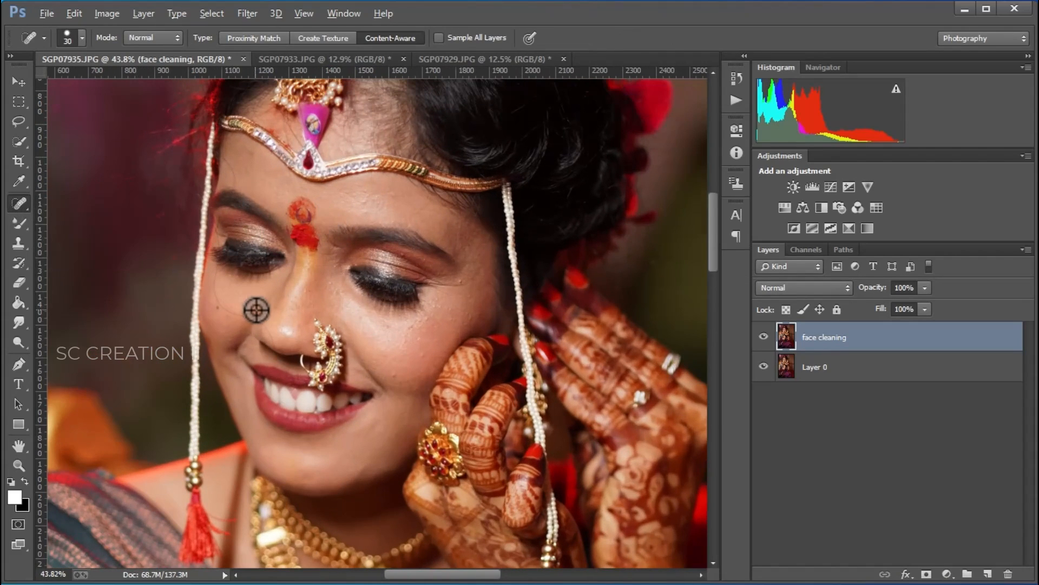
{"action": "scroll", "coordinate": [255, 310], "scroll_direction": "up", "scroll_amount": 3}
{"action": "left_click_drag", "start_coordinate": [192, 259], "coordinate": [208, 310]}
{"action": "left_click", "coordinate": [186, 296]}
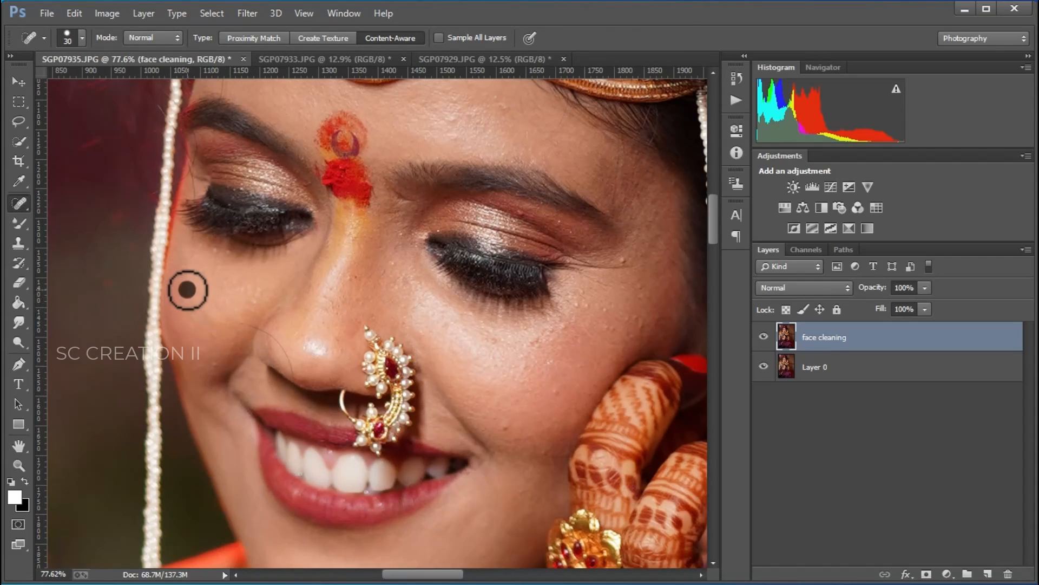
{"action": "left_click", "coordinate": [187, 290]}
Step: Reduce the healing brush size to 15 px and heal blemishes on the left cheek beside the nose
{"action": "scroll", "coordinate": [287, 332], "scroll_direction": "up", "scroll_amount": 5}
{"action": "right_click", "coordinate": [297, 335]}
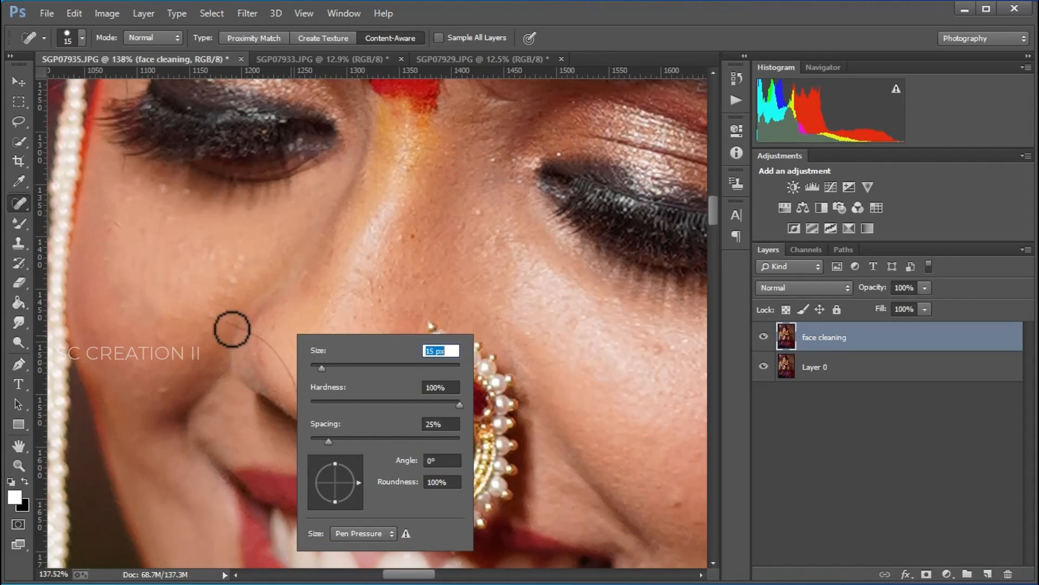
{"action": "left_click_drag", "start_coordinate": [213, 316], "coordinate": [255, 336]}
{"action": "scroll", "coordinate": [302, 375], "scroll_direction": "down", "scroll_amount": 1}
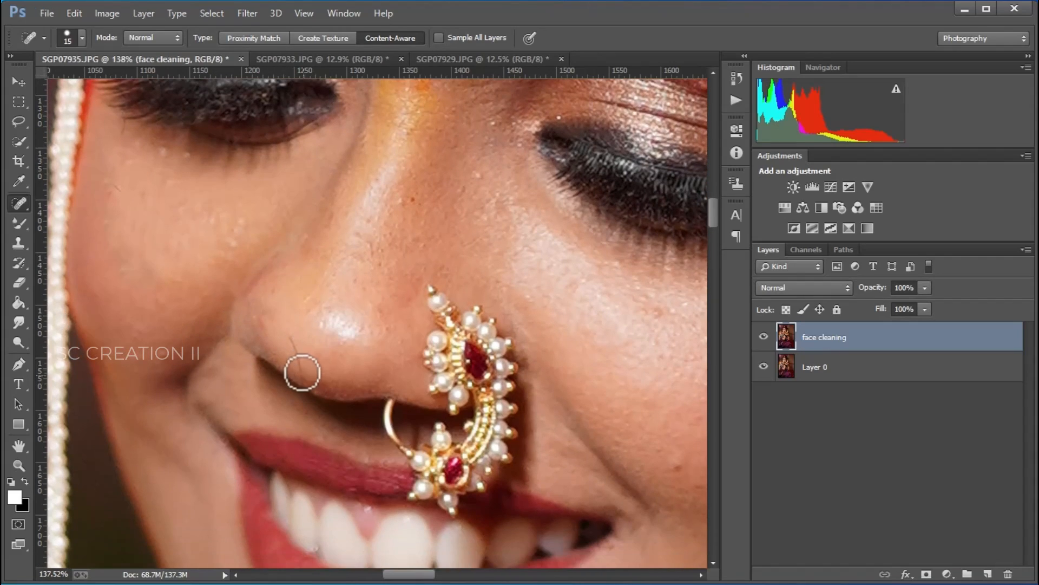
{"action": "left_click", "coordinate": [291, 351]}
Step: Heal a spot near the left nostril with the Spot Healing Brush
{"action": "scroll", "coordinate": [325, 368], "scroll_direction": "down", "scroll_amount": 5}
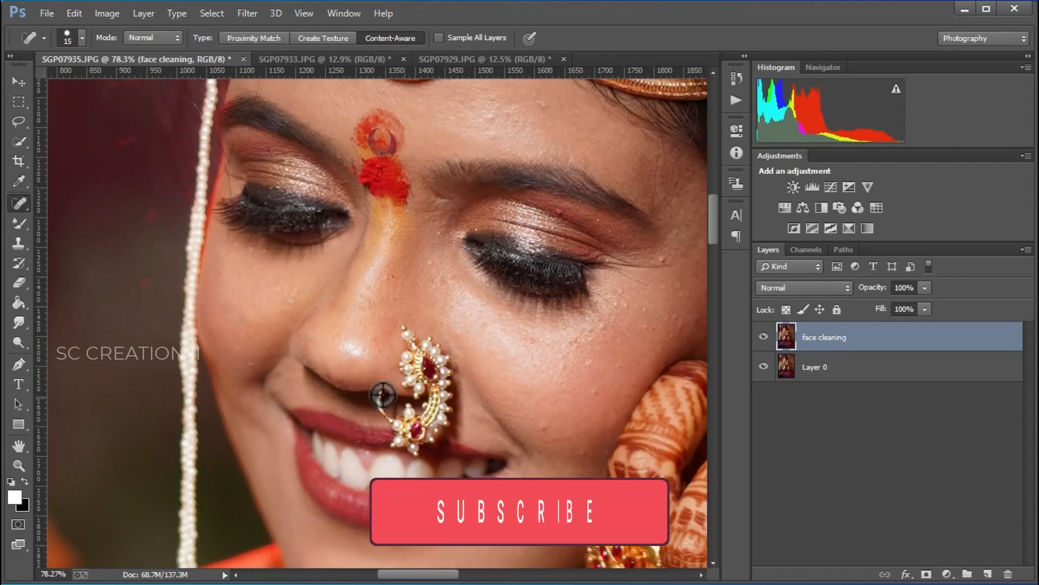
{"action": "scroll", "coordinate": [333, 373], "scroll_direction": "up", "scroll_amount": 2}
{"action": "left_click", "coordinate": [333, 373]}
{"action": "scroll", "coordinate": [448, 295], "scroll_direction": "down", "scroll_amount": 1}
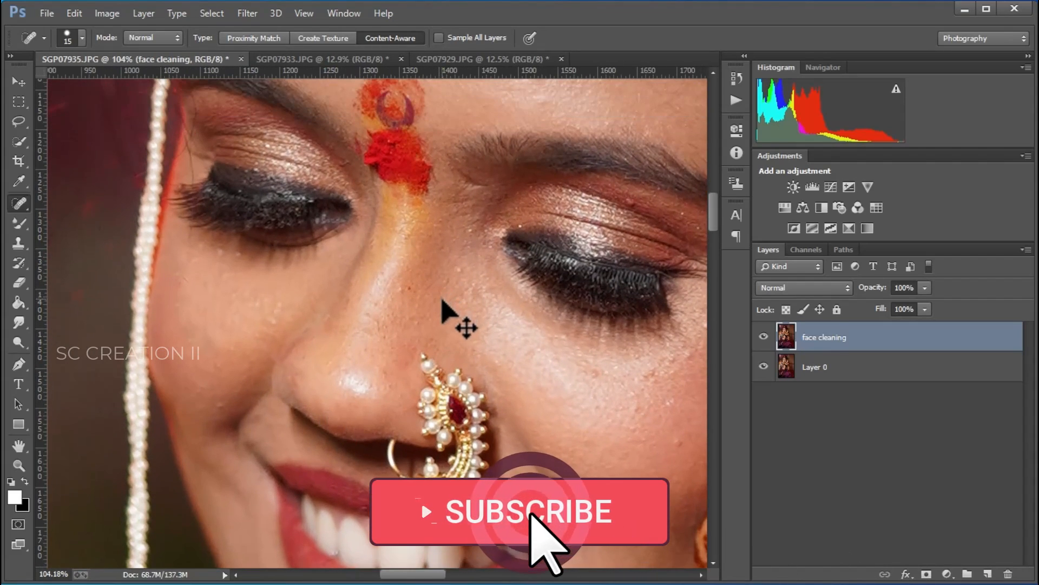
{"action": "scroll", "coordinate": [441, 311], "scroll_direction": "down", "scroll_amount": 1}
{"action": "scroll", "coordinate": [640, 441], "scroll_direction": "up", "scroll_amount": 3}
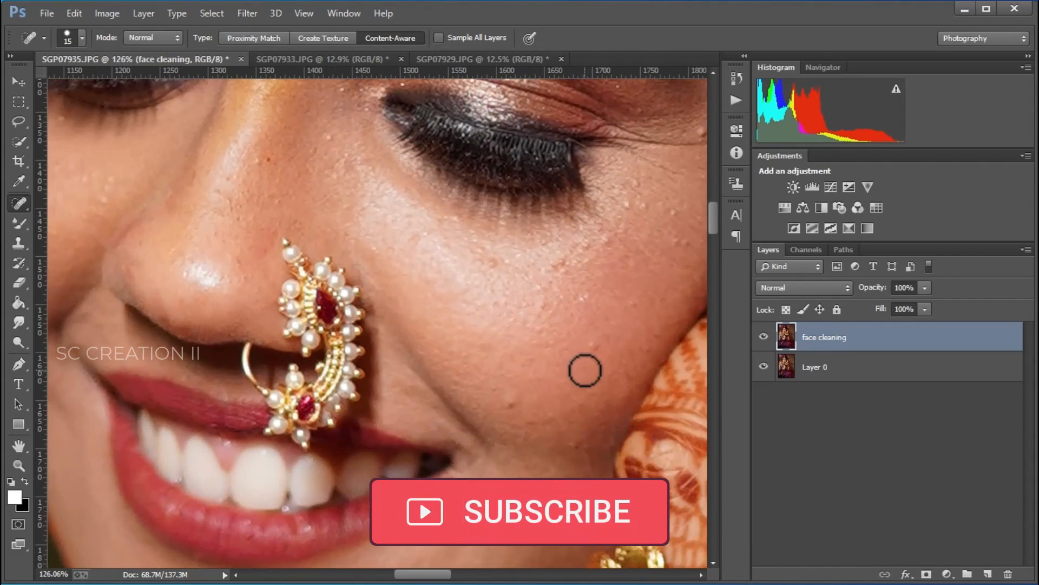
Step: Enlarge the healing brush to 19 px and heal spots on the upper right cheek
{"action": "right_click", "coordinate": [589, 369]}
{"action": "left_click_drag", "start_coordinate": [616, 405], "coordinate": [619, 405]}
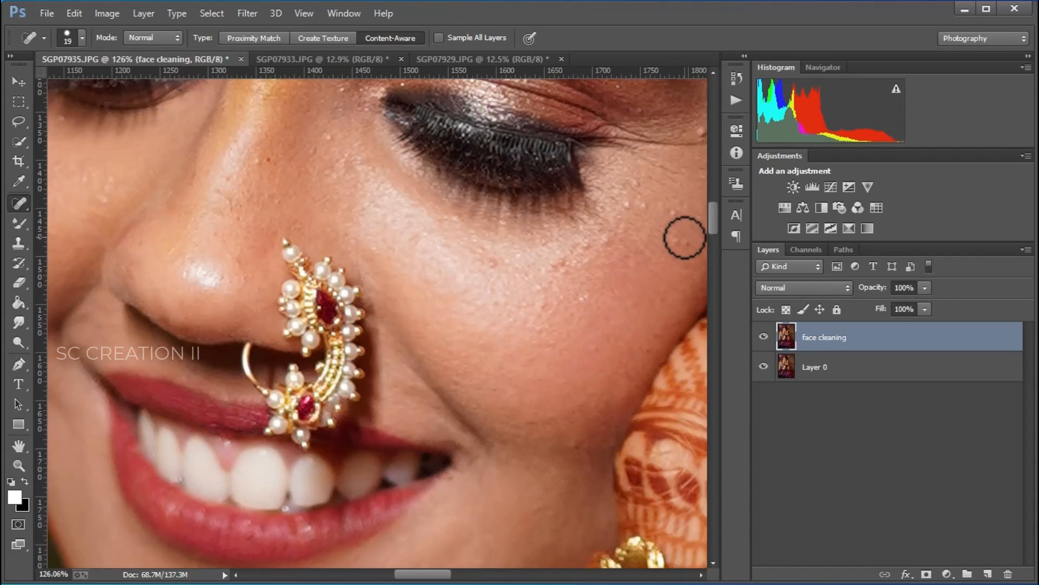
{"action": "left_click", "coordinate": [680, 205]}
{"action": "mouse_move", "coordinate": [623, 202]}
{"action": "left_mouse_down"}
{"action": "mouse_move", "coordinate": [631, 204]}
{"action": "mouse_move", "coordinate": [634, 185]}
{"action": "left_mouse_up"}
Step: Heal blemishes on the right cheek just below the right eye
{"action": "scroll", "coordinate": [634, 233], "scroll_direction": "down", "scroll_amount": 2}
{"action": "scroll", "coordinate": [628, 257], "scroll_direction": "up", "scroll_amount": 2}
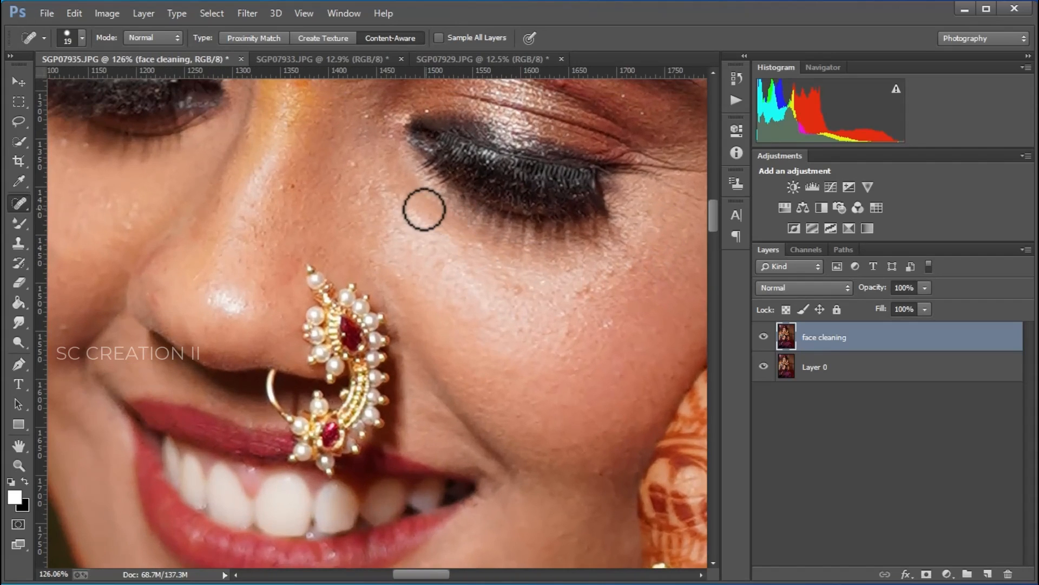
{"action": "scroll", "coordinate": [378, 232], "scroll_direction": "down", "scroll_amount": 3}
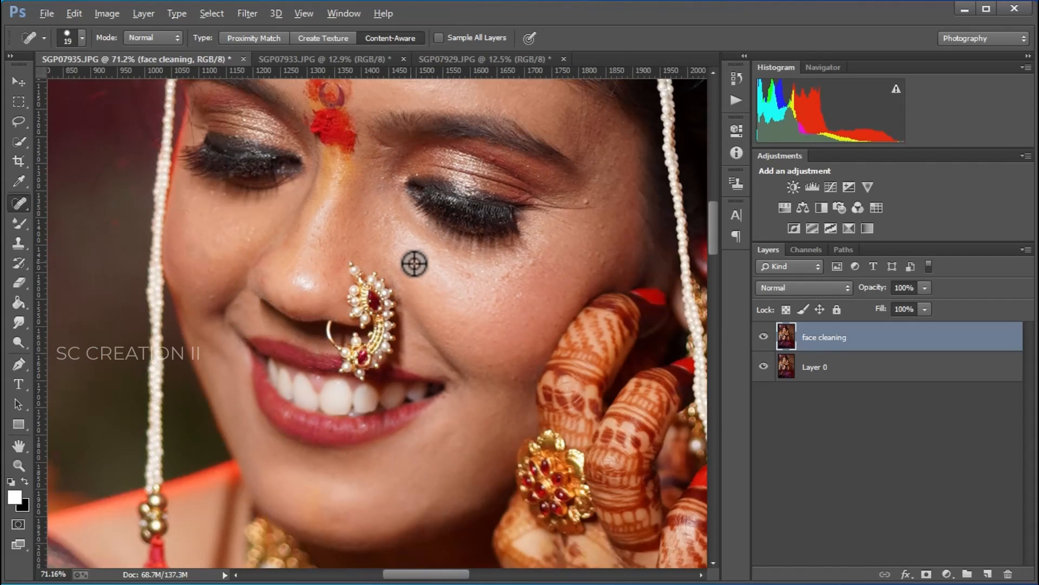
{"action": "scroll", "coordinate": [568, 297], "scroll_direction": "up", "scroll_amount": 3}
{"action": "left_click", "coordinate": [472, 288]}
{"action": "left_click", "coordinate": [496, 269]}
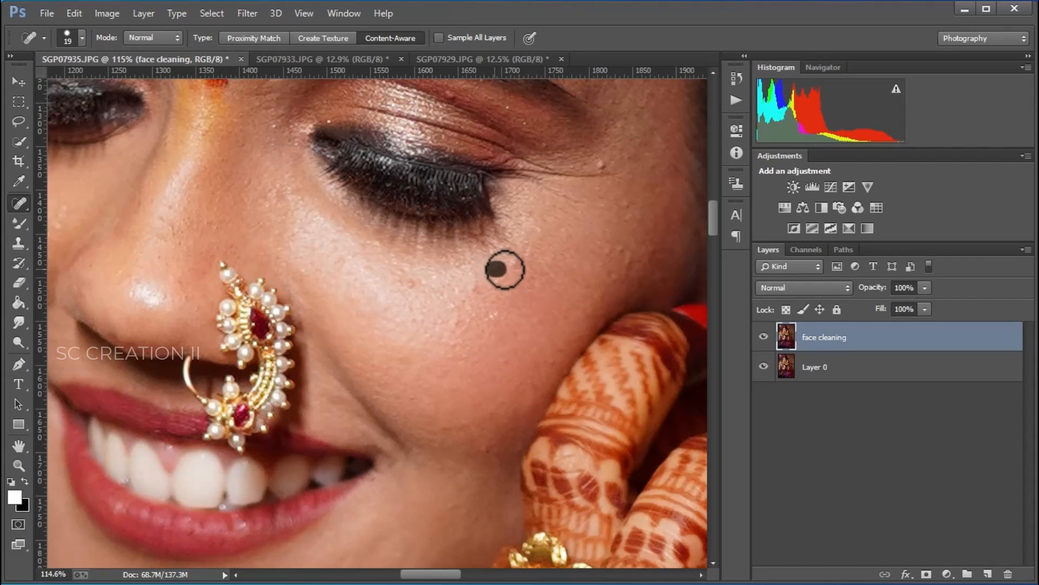
Step: Heal a spot on the forehead and another on the right eyelid
{"action": "scroll", "coordinate": [605, 166], "scroll_direction": "down", "scroll_amount": 3}
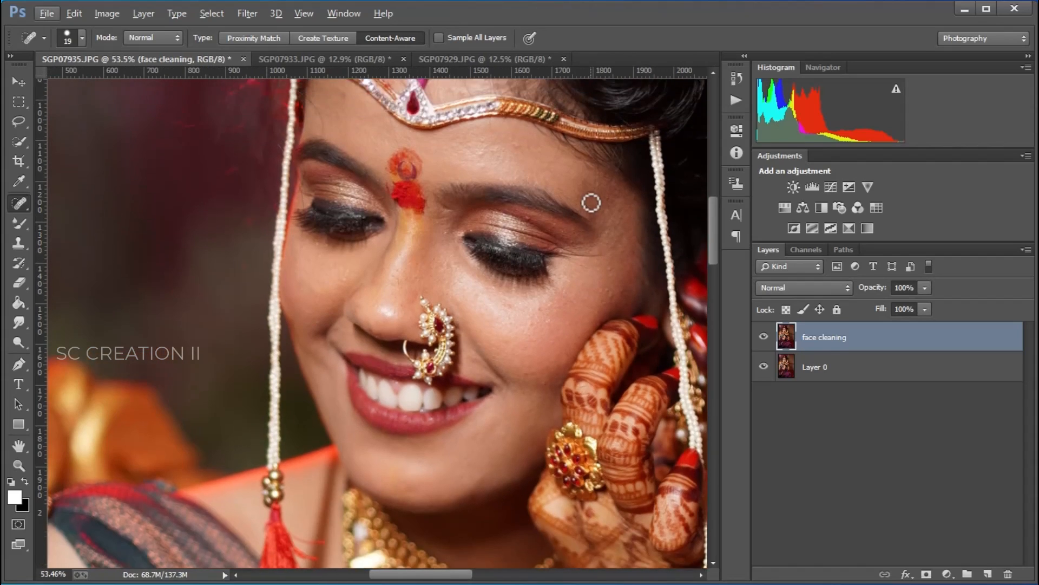
{"action": "scroll", "coordinate": [504, 179], "scroll_direction": "up", "scroll_amount": 3}
{"action": "left_click_drag", "start_coordinate": [445, 220], "coordinate": [444, 227]}
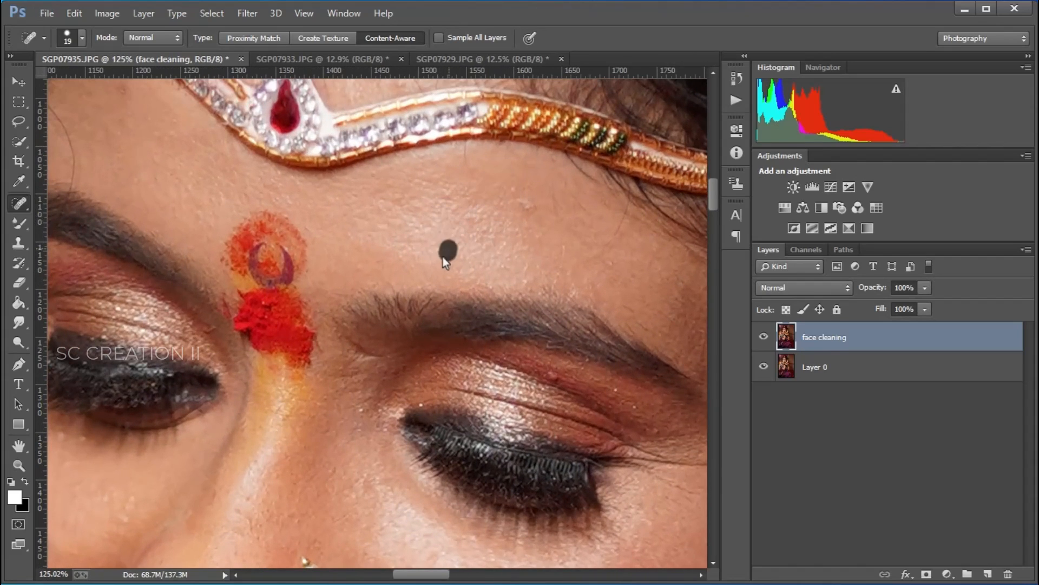
{"action": "left_click", "coordinate": [564, 372]}
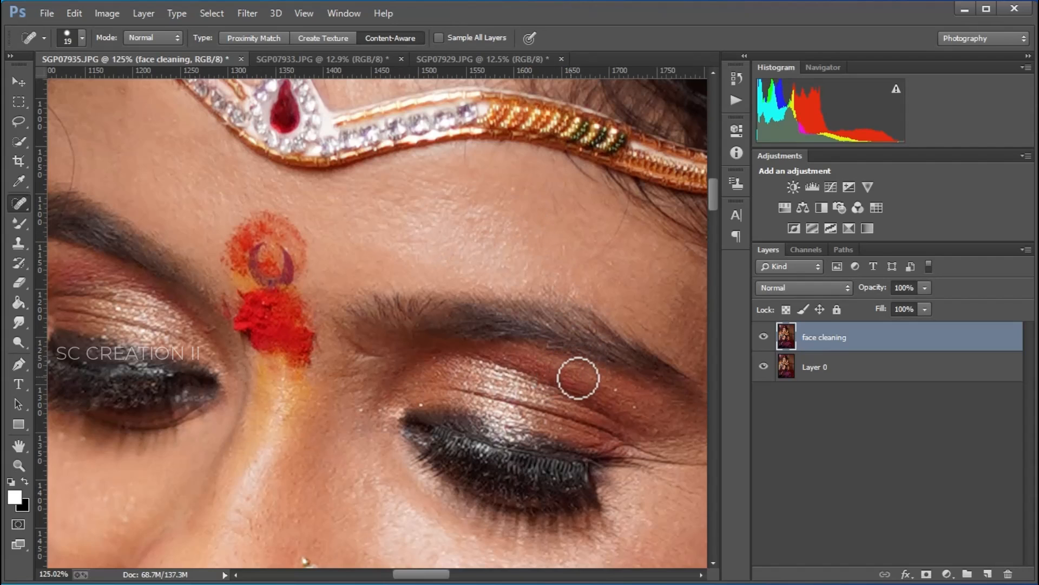
Step: Open the Imagenomic Portraiture filter on the face cleaning layer
{"action": "scroll", "coordinate": [657, 406], "scroll_direction": "down", "scroll_amount": 3}
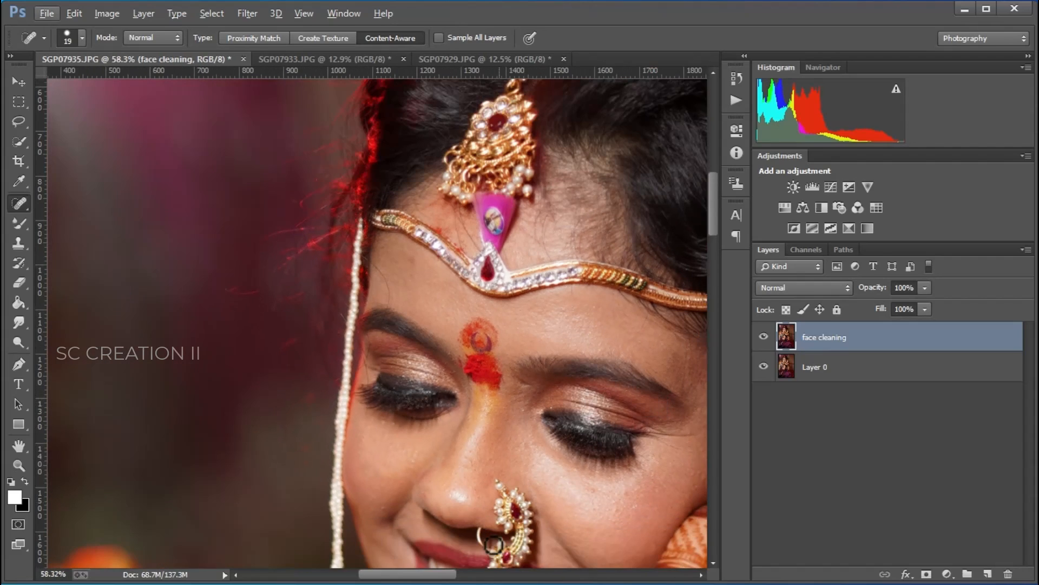
{"action": "scroll", "coordinate": [492, 544], "scroll_direction": "down", "scroll_amount": 2}
{"action": "scroll", "coordinate": [379, 487], "scroll_direction": "right", "scroll_amount": 4}
{"action": "scroll", "coordinate": [278, 440], "scroll_direction": "down", "scroll_amount": 3}
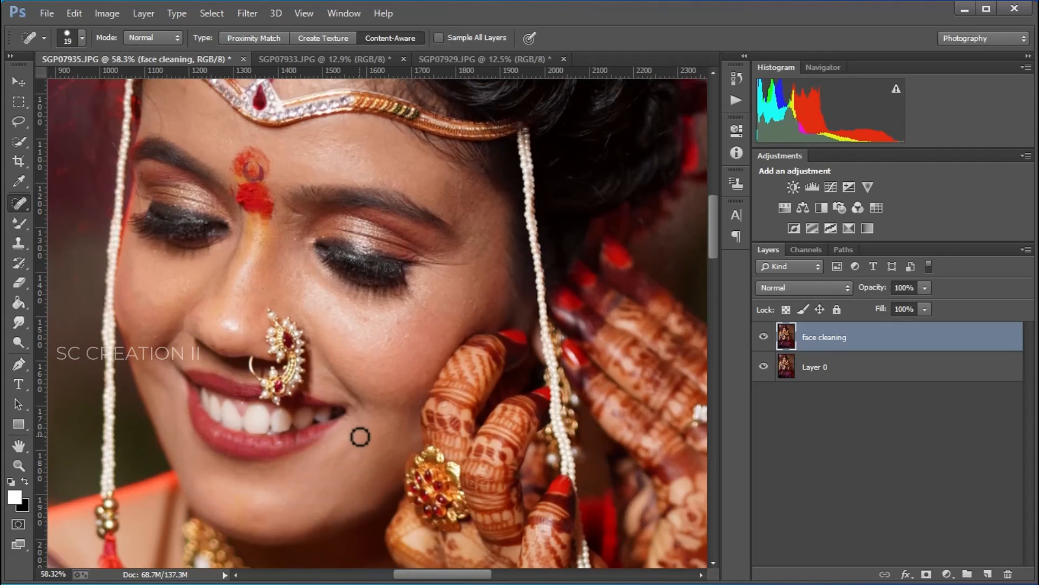
{"action": "left_click", "coordinate": [248, 13]}
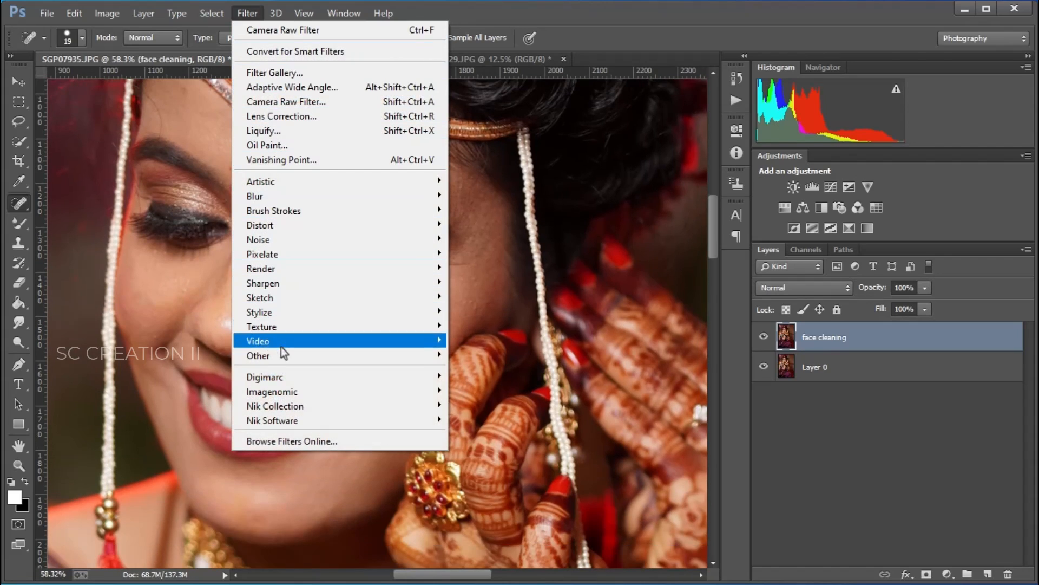
{"action": "mouse_move", "coordinate": [281, 393]}
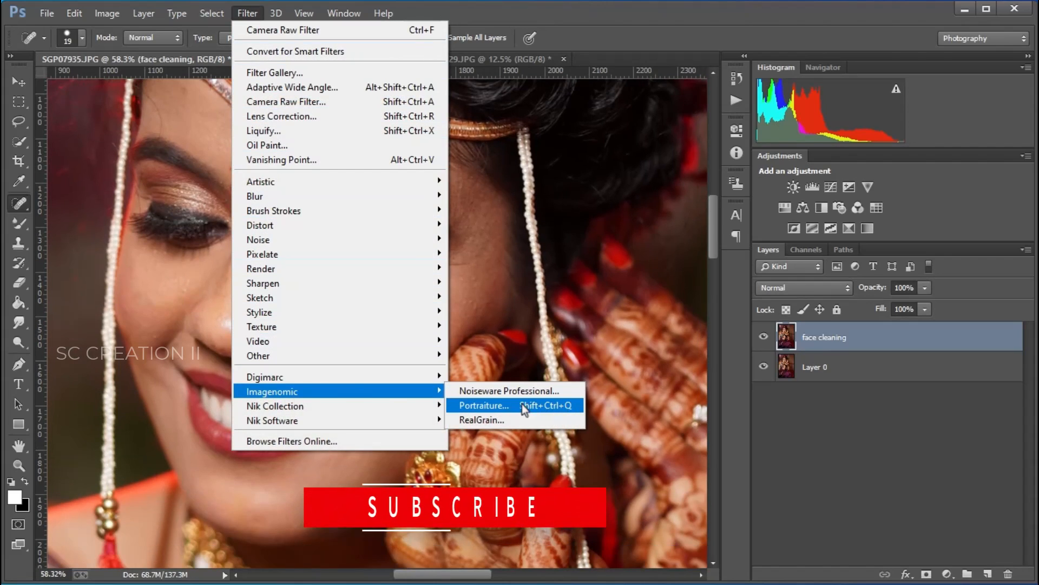
{"action": "left_click", "coordinate": [501, 407]}
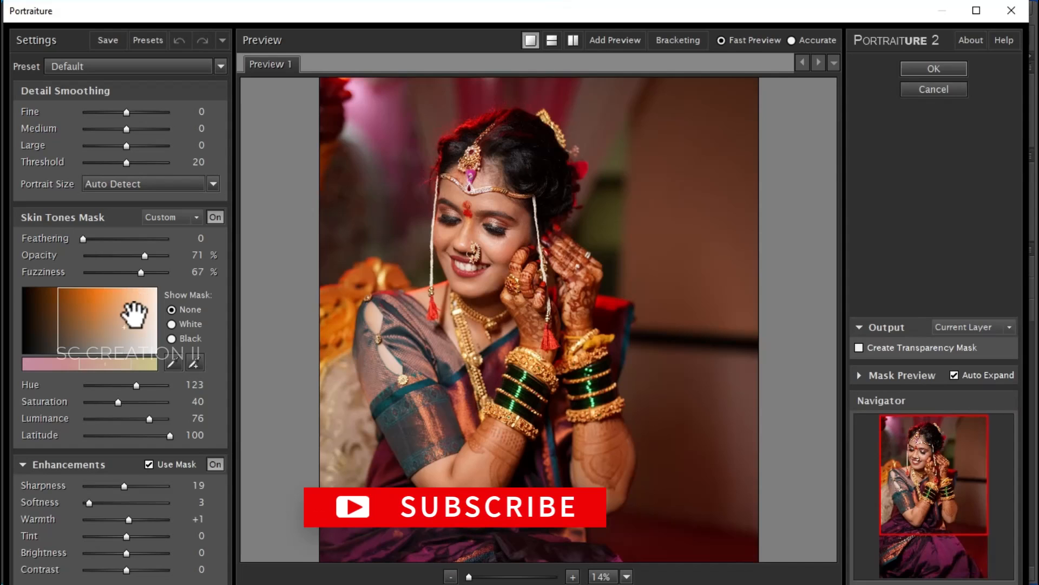
Step: Sample the cheek's skin tone with the eyedropper to define the Skin Tones Mask
{"action": "left_click", "coordinate": [196, 363]}
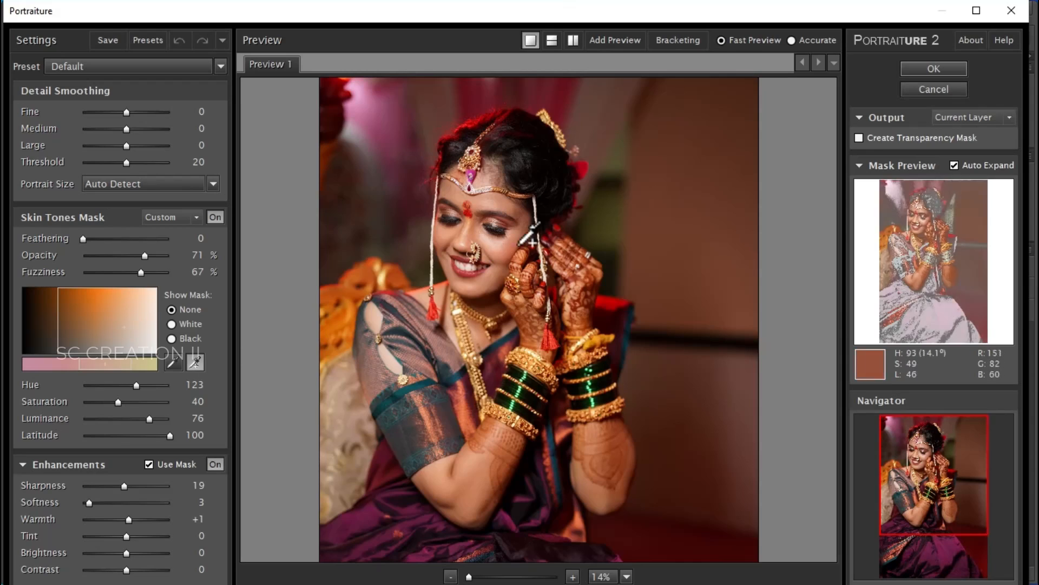
{"action": "scroll", "coordinate": [458, 279], "scroll_direction": "up", "scroll_amount": 3}
{"action": "left_click", "coordinate": [447, 289]}
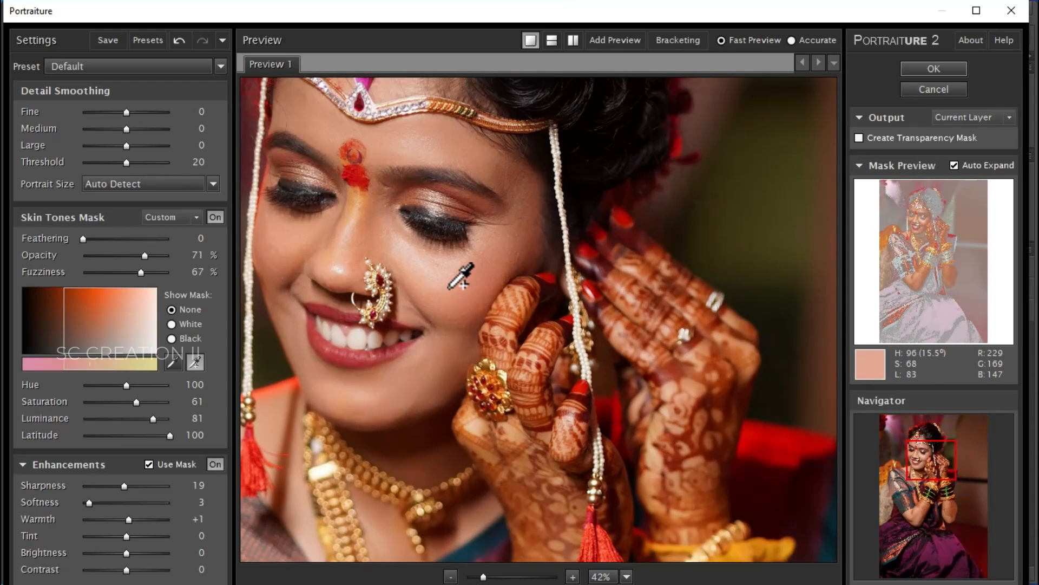
{"action": "left_click_drag", "start_coordinate": [427, 290], "coordinate": [513, 291]}
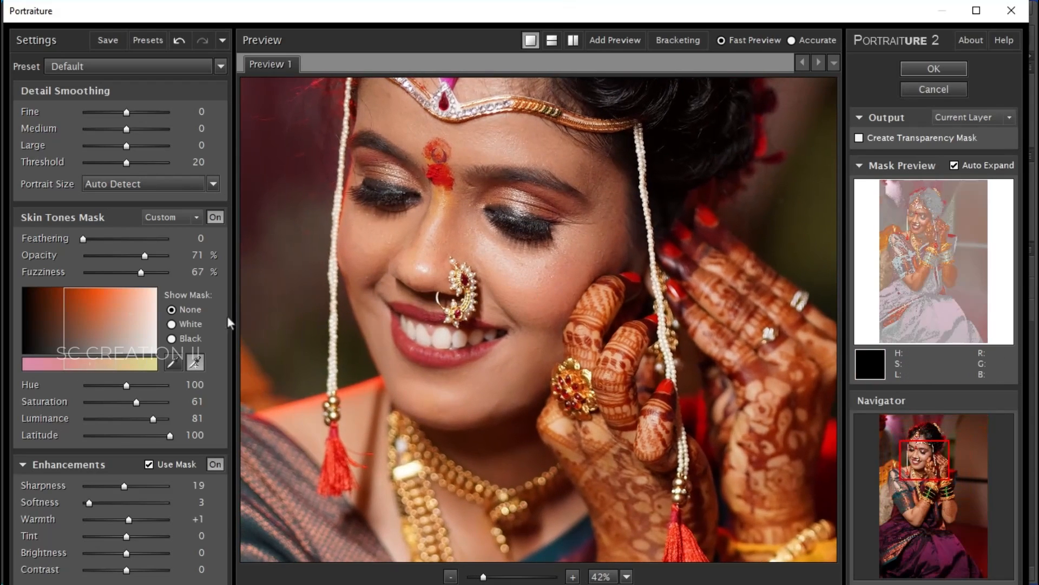
{"action": "left_click", "coordinate": [195, 364]}
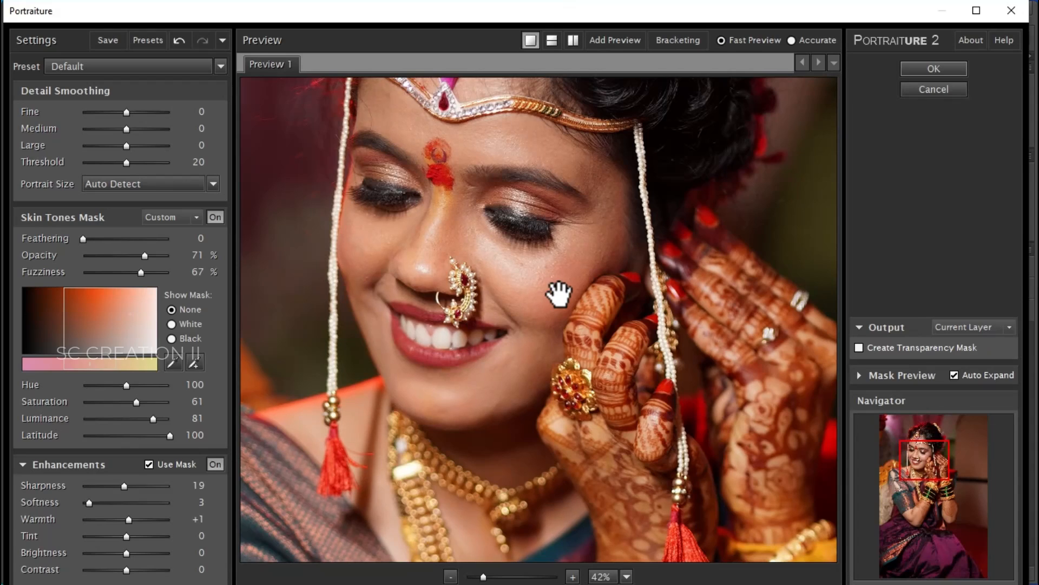
Step: Set Softness to 4 and apply the Portraiture filter
{"action": "left_click_drag", "start_coordinate": [89, 502], "coordinate": [91, 501]}
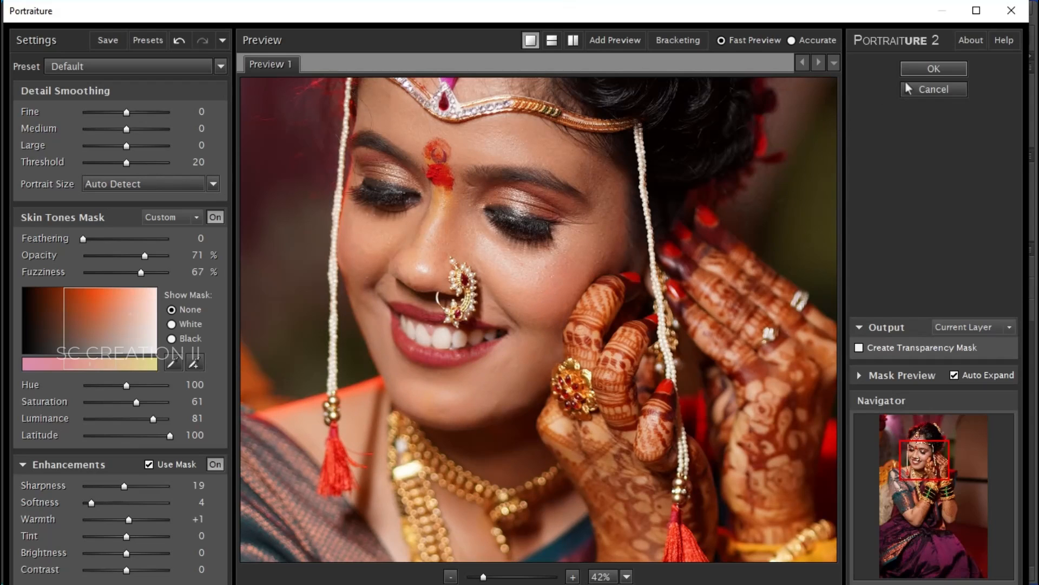
{"action": "left_click", "coordinate": [927, 68]}
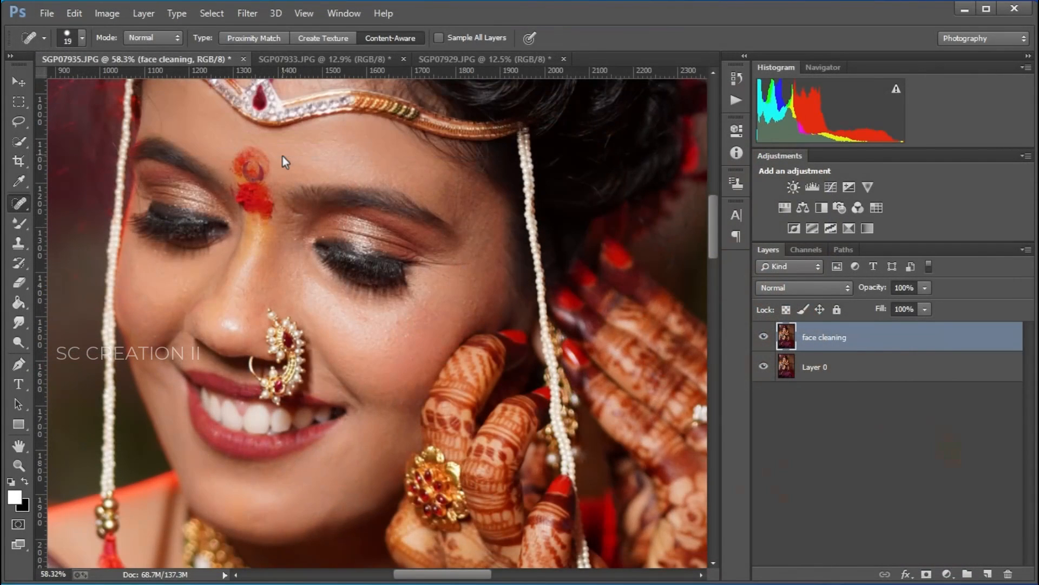
Step: Select the Mixer Brush Tool and set its brush size to 146
{"action": "left_click", "coordinate": [19, 222]}
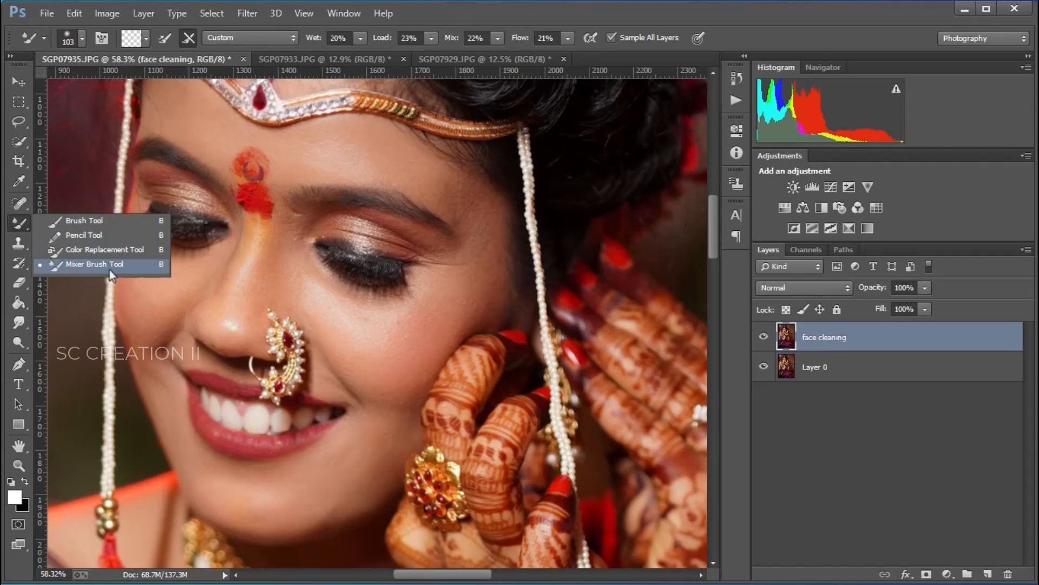
{"action": "left_click", "coordinate": [90, 266]}
{"action": "scroll", "coordinate": [481, 366], "scroll_direction": "up", "scroll_amount": 2}
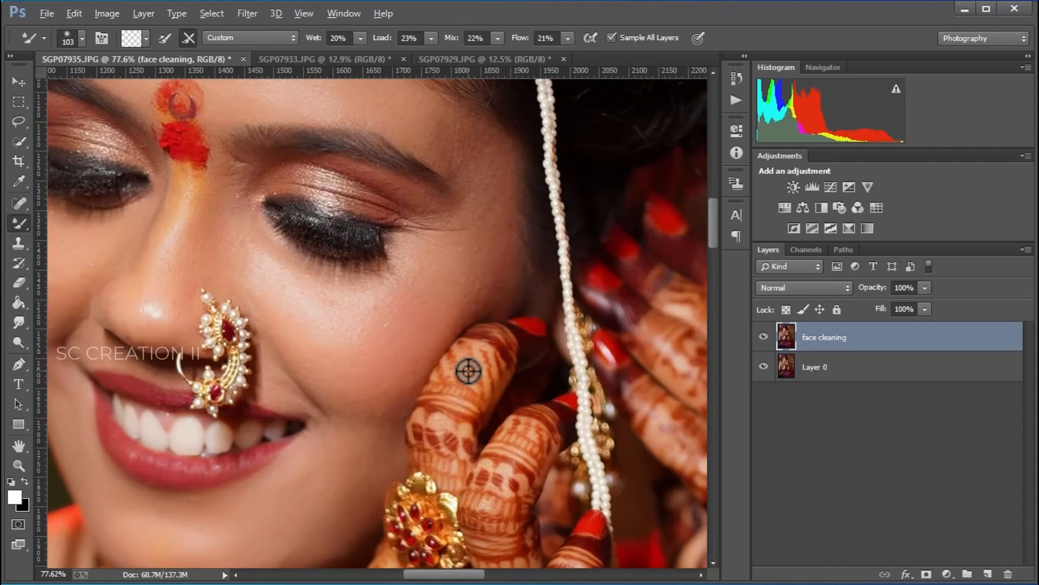
{"action": "right_click", "coordinate": [410, 327]}
{"action": "left_click", "coordinate": [371, 336]}
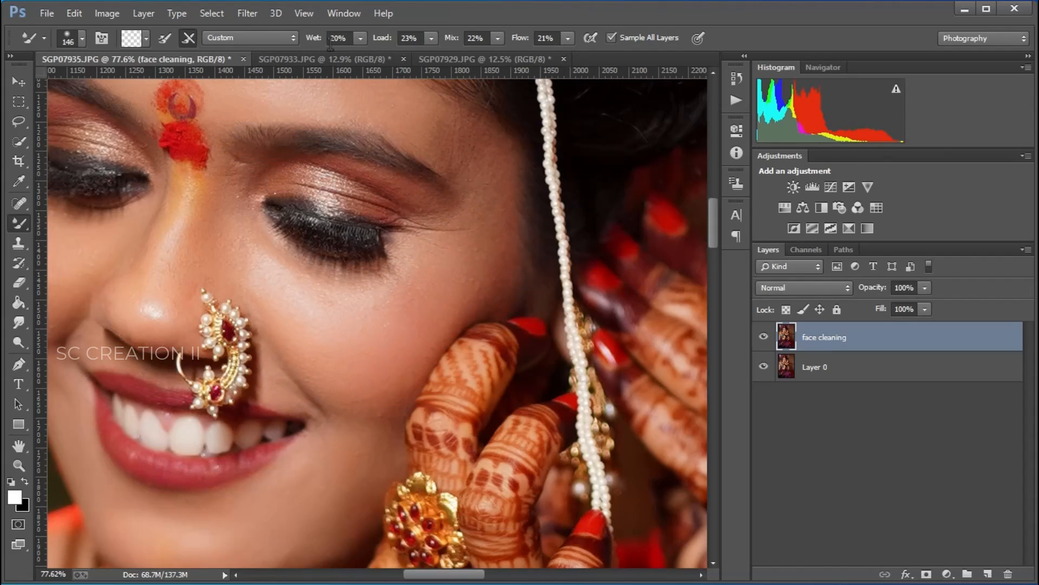
Step: Blend the skin across the forehead, cheeks and chin with the Mixer Brush, reducing the brush size to 89
{"action": "mouse_move", "coordinate": [468, 42]}
{"action": "left_mouse_down"}
{"action": "mouse_move", "coordinate": [544, 40]}
{"action": "mouse_move", "coordinate": [562, 58]}
{"action": "left_mouse_up"}
{"action": "mouse_move", "coordinate": [458, 282]}
{"action": "left_mouse_down"}
{"action": "mouse_move", "coordinate": [483, 252]}
{"action": "mouse_move", "coordinate": [486, 200]}
{"action": "mouse_move", "coordinate": [471, 268]}
{"action": "mouse_move", "coordinate": [476, 181]}
{"action": "left_mouse_up"}
{"action": "scroll", "coordinate": [428, 171], "scroll_direction": "up", "scroll_amount": 3}
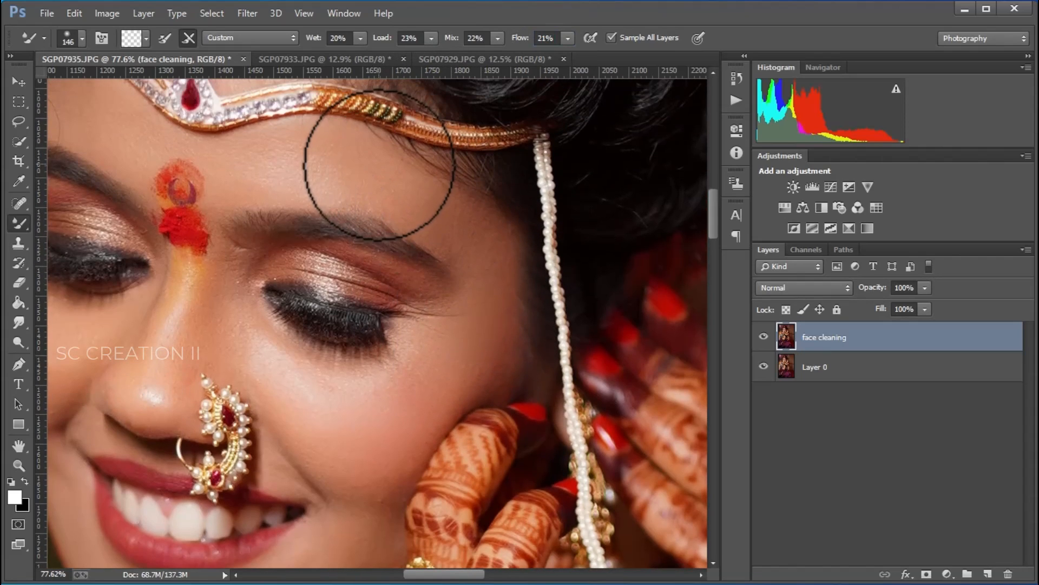
{"action": "scroll", "coordinate": [385, 172], "scroll_direction": "up", "scroll_amount": 3}
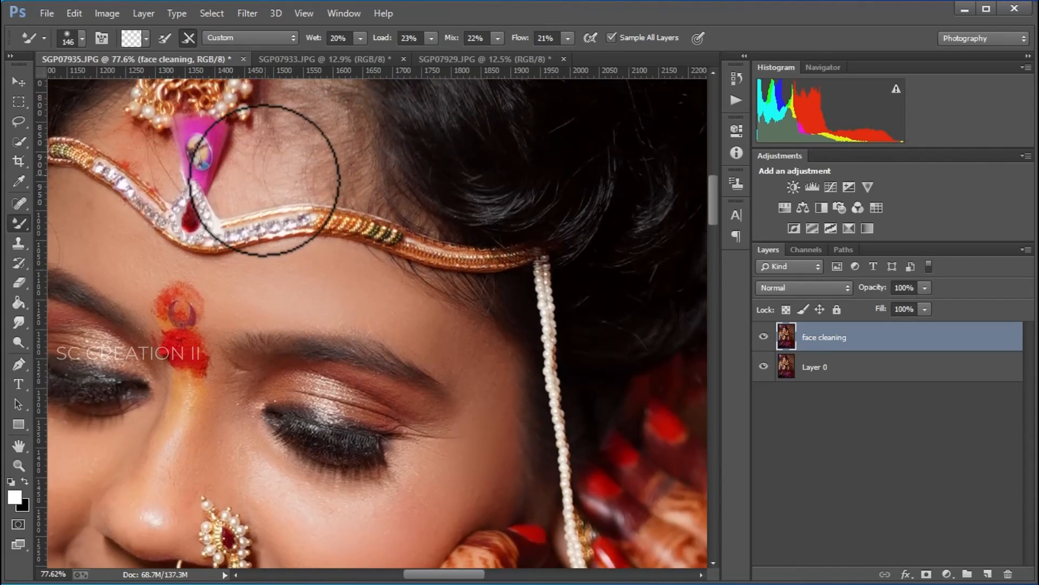
{"action": "scroll", "coordinate": [233, 243], "scroll_direction": "down", "scroll_amount": 5}
{"action": "scroll", "coordinate": [168, 373], "scroll_direction": "down", "scroll_amount": 2}
{"action": "scroll", "coordinate": [153, 413], "scroll_direction": "up", "scroll_amount": 5}
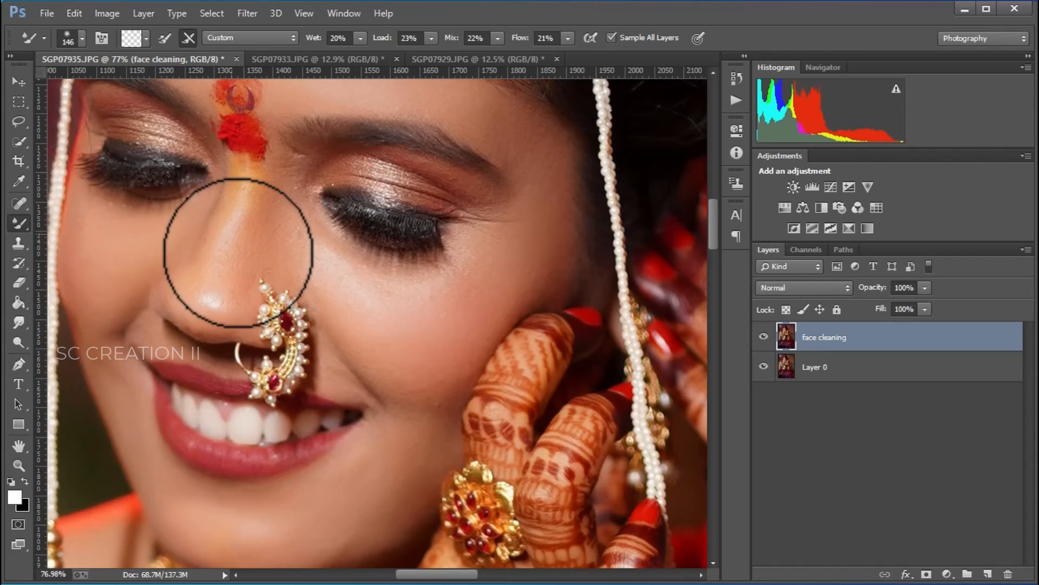
{"action": "scroll", "coordinate": [331, 279], "scroll_direction": "down", "scroll_amount": 5}
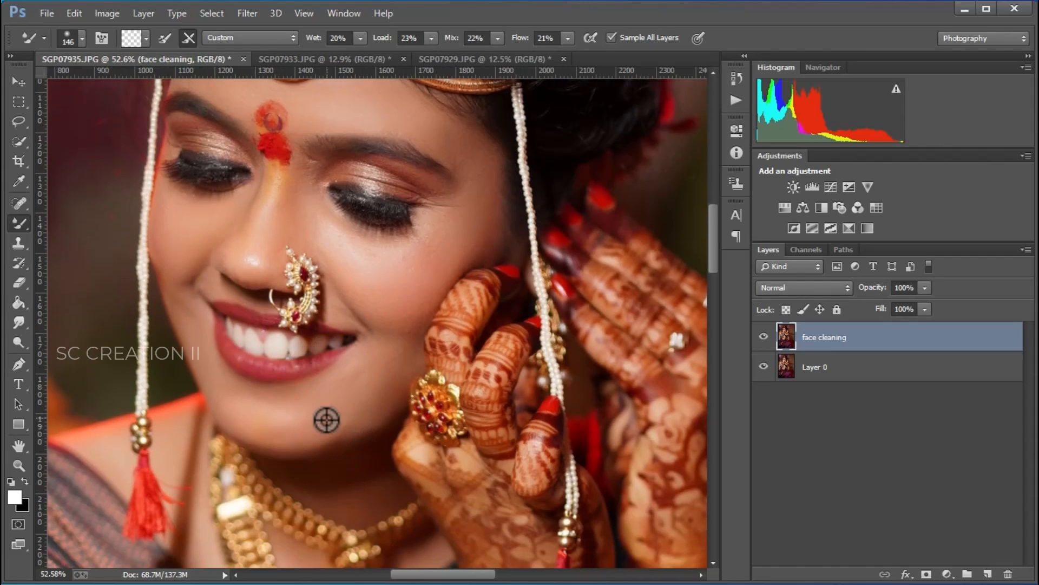
{"action": "scroll", "coordinate": [327, 420], "scroll_direction": "up", "scroll_amount": 4}
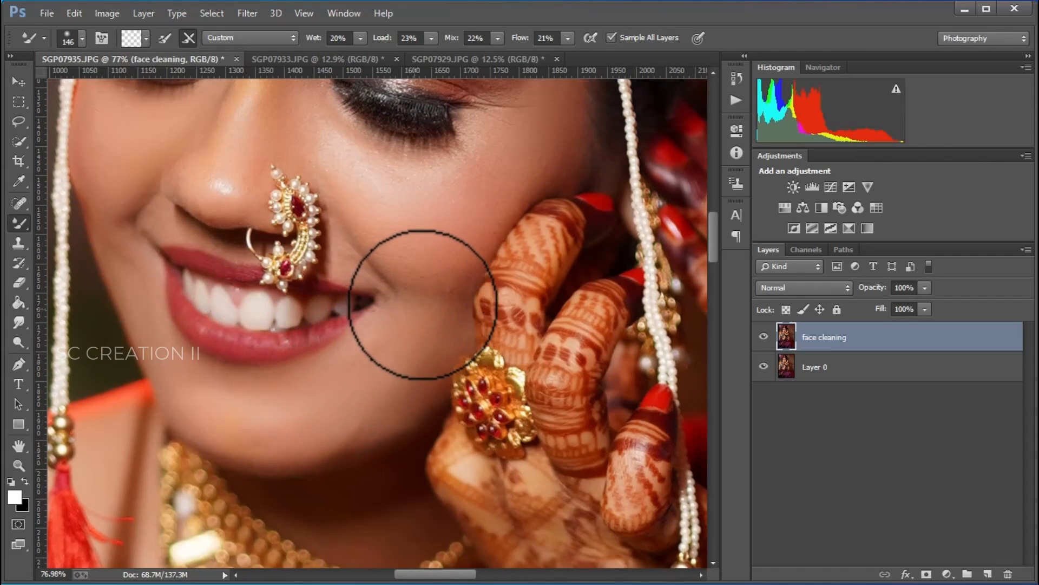
{"action": "scroll", "coordinate": [448, 277], "scroll_direction": "down", "scroll_amount": 4}
{"action": "scroll", "coordinate": [228, 276], "scroll_direction": "up", "scroll_amount": 4}
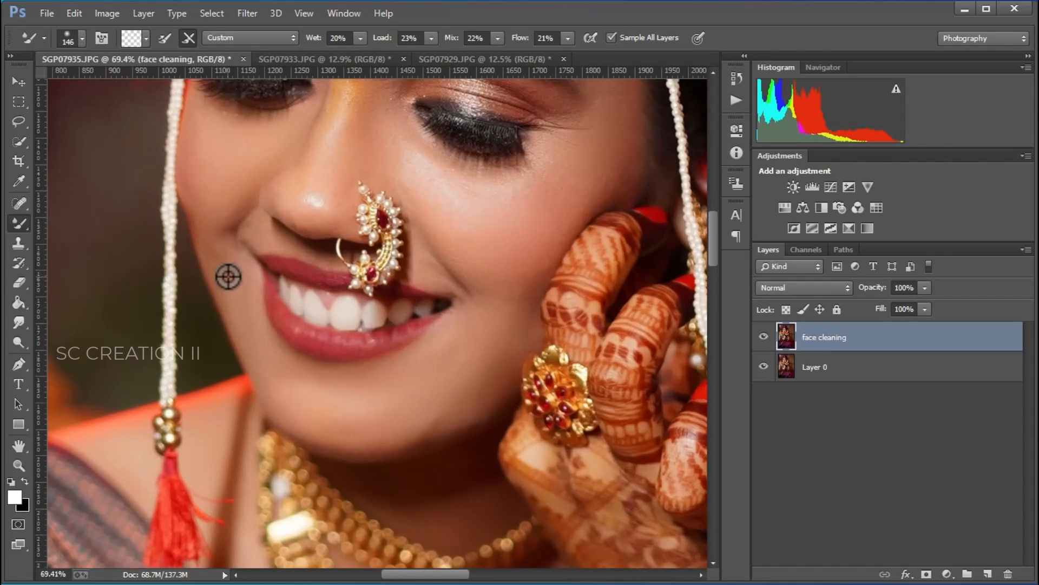
{"action": "right_click", "coordinate": [283, 269]}
{"action": "mouse_move", "coordinate": [237, 290]}
{"action": "left_mouse_down"}
{"action": "mouse_move", "coordinate": [216, 255]}
{"action": "mouse_move", "coordinate": [233, 289]}
{"action": "mouse_move", "coordinate": [216, 179]}
{"action": "left_mouse_up"}
{"action": "scroll", "coordinate": [216, 278], "scroll_direction": "down", "scroll_amount": 2}
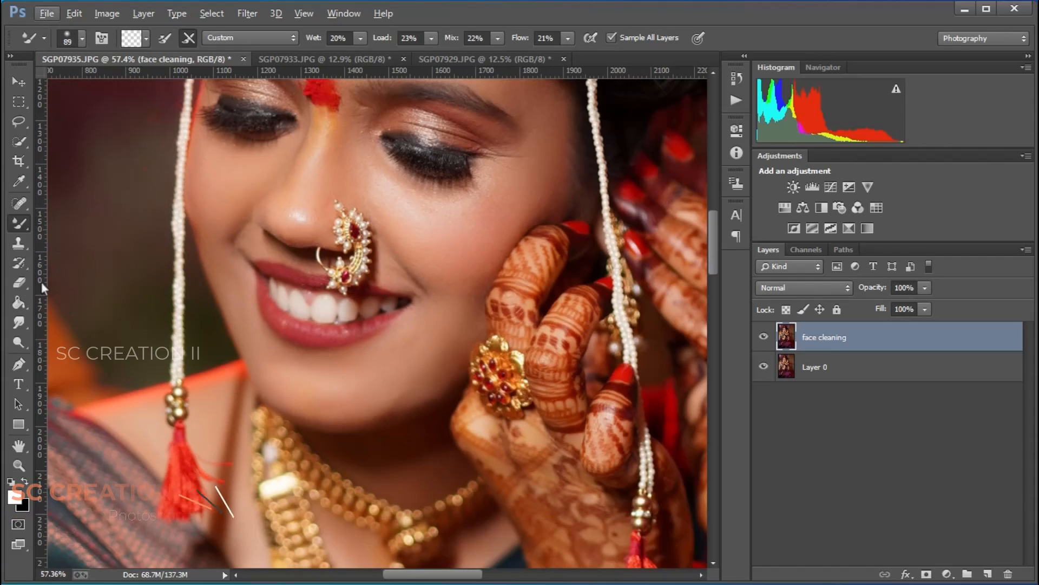
Step: Lighten the skin on the arms with the Dodge tool at Midtones, 10% exposure and a 472 px brush
{"action": "left_click", "coordinate": [18, 342]}
{"action": "left_click", "coordinate": [75, 341]}
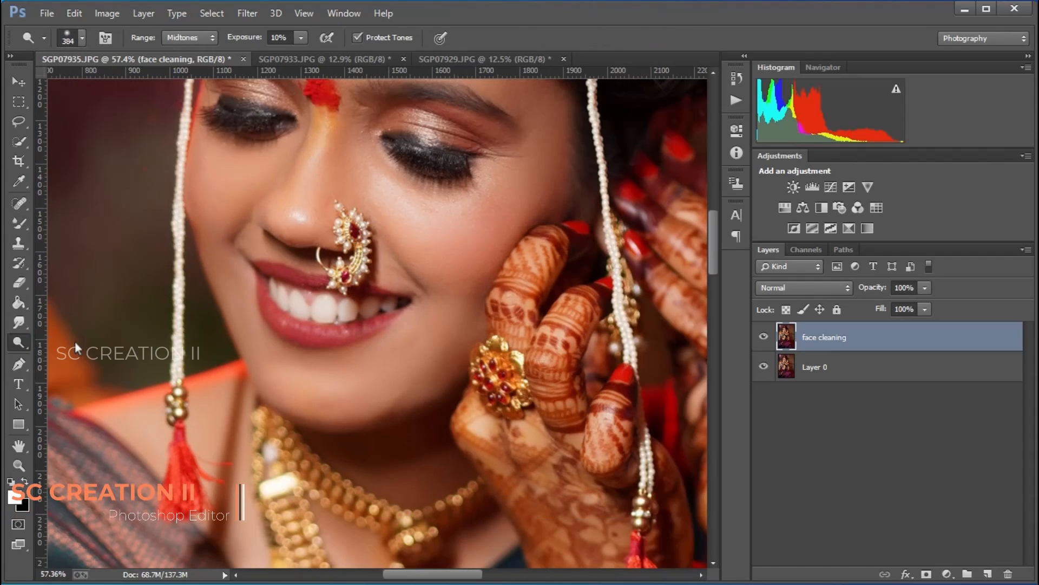
{"action": "scroll", "coordinate": [260, 297], "scroll_direction": "down", "scroll_amount": 3}
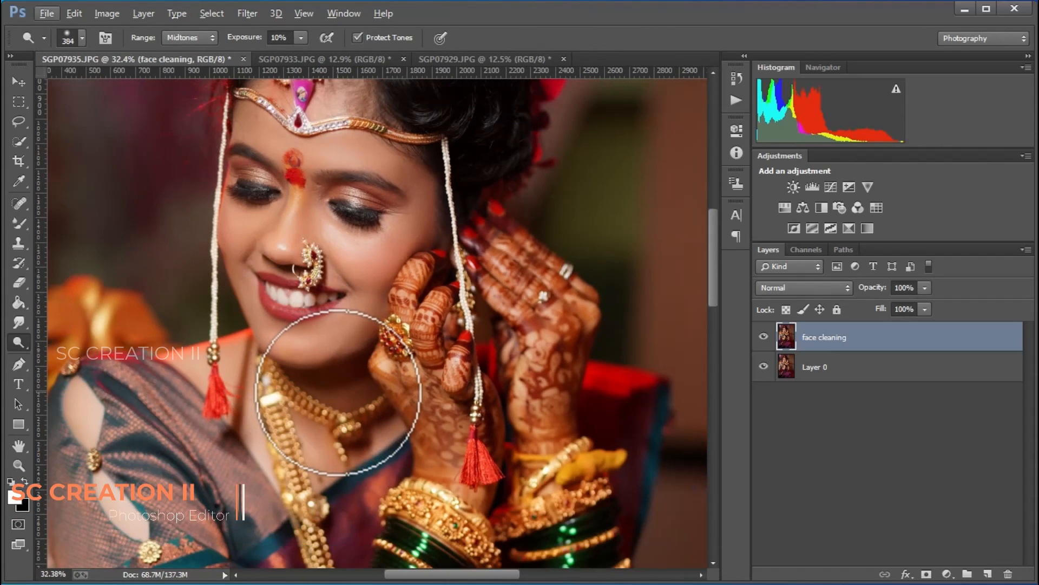
{"action": "scroll", "coordinate": [406, 403], "scroll_direction": "down", "scroll_amount": 2}
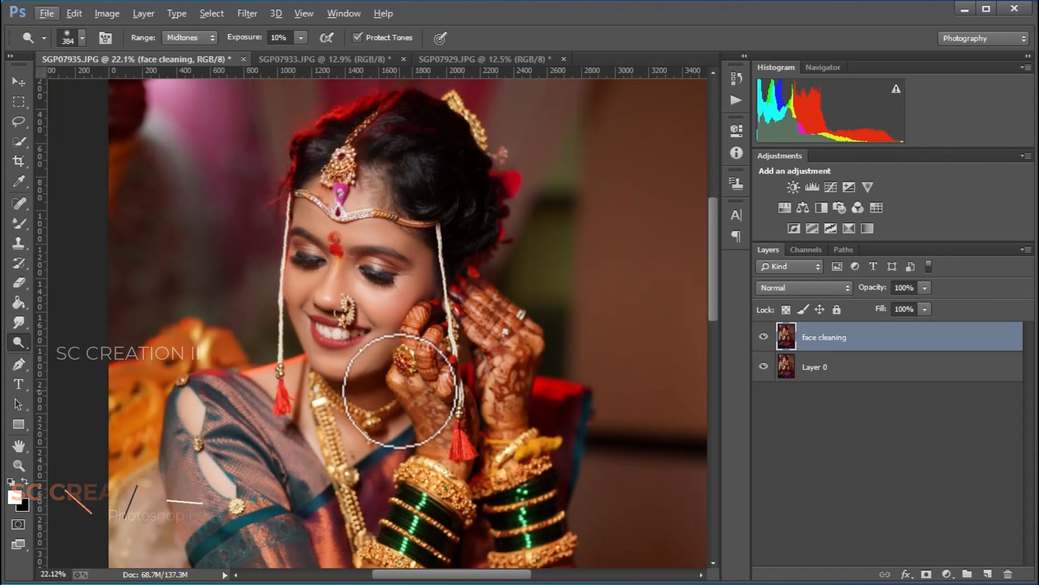
{"action": "scroll", "coordinate": [403, 390], "scroll_direction": "down", "scroll_amount": 2}
{"action": "scroll", "coordinate": [465, 476], "scroll_direction": "down", "scroll_amount": 2}
{"action": "scroll", "coordinate": [482, 502], "scroll_direction": "up", "scroll_amount": 3}
{"action": "scroll", "coordinate": [498, 502], "scroll_direction": "down", "scroll_amount": 2}
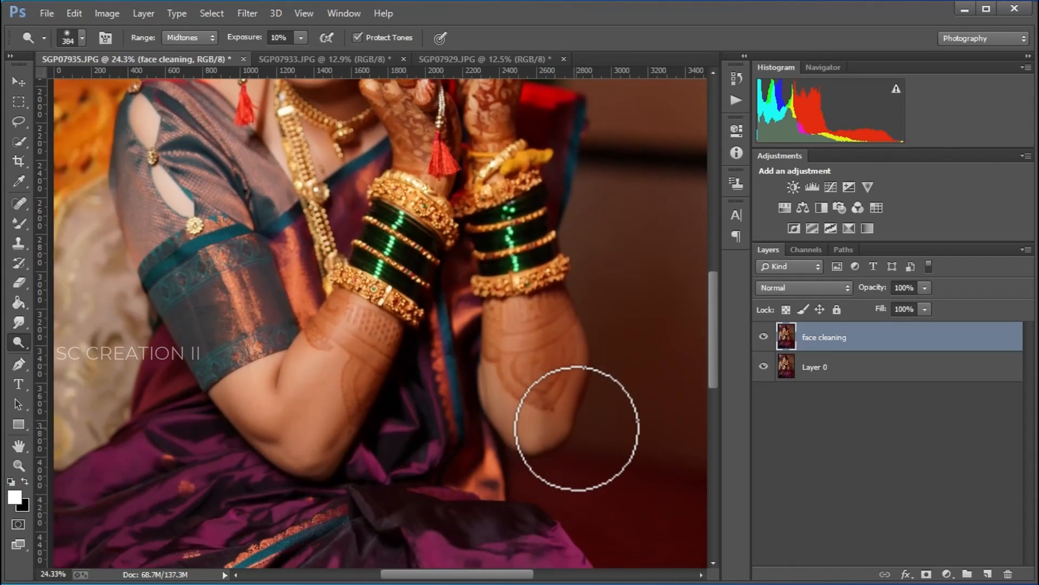
{"action": "scroll", "coordinate": [577, 427], "scroll_direction": "up", "scroll_amount": 1}
{"action": "right_click", "coordinate": [613, 386]}
{"action": "left_click_drag", "start_coordinate": [734, 422], "coordinate": [736, 423]}
{"action": "mouse_move", "coordinate": [536, 338]}
{"action": "left_mouse_down"}
{"action": "mouse_move", "coordinate": [532, 392]}
{"action": "mouse_move", "coordinate": [552, 404]}
{"action": "mouse_move", "coordinate": [565, 318]}
{"action": "mouse_move", "coordinate": [544, 319]}
{"action": "left_mouse_up"}
{"action": "mouse_move", "coordinate": [342, 332]}
{"action": "left_mouse_down"}
{"action": "mouse_move", "coordinate": [309, 409]}
{"action": "mouse_move", "coordinate": [201, 394]}
{"action": "mouse_move", "coordinate": [301, 448]}
{"action": "left_mouse_up"}
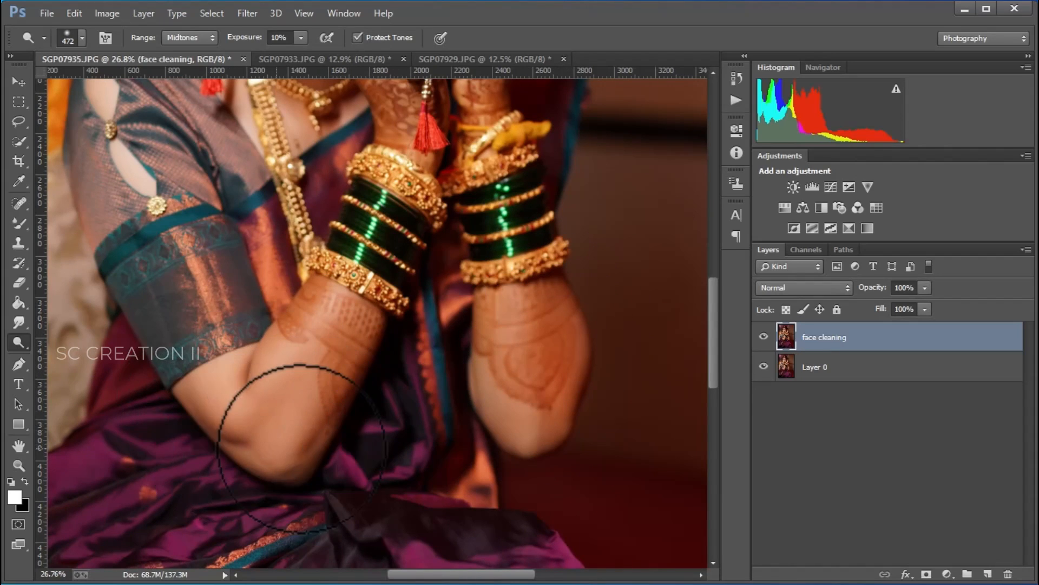
Step: Switch back to the Mixer Brush, set its size to 184 and blend the skin along the forearm
{"action": "right_click", "coordinate": [19, 224]}
{"action": "left_click", "coordinate": [56, 265]}
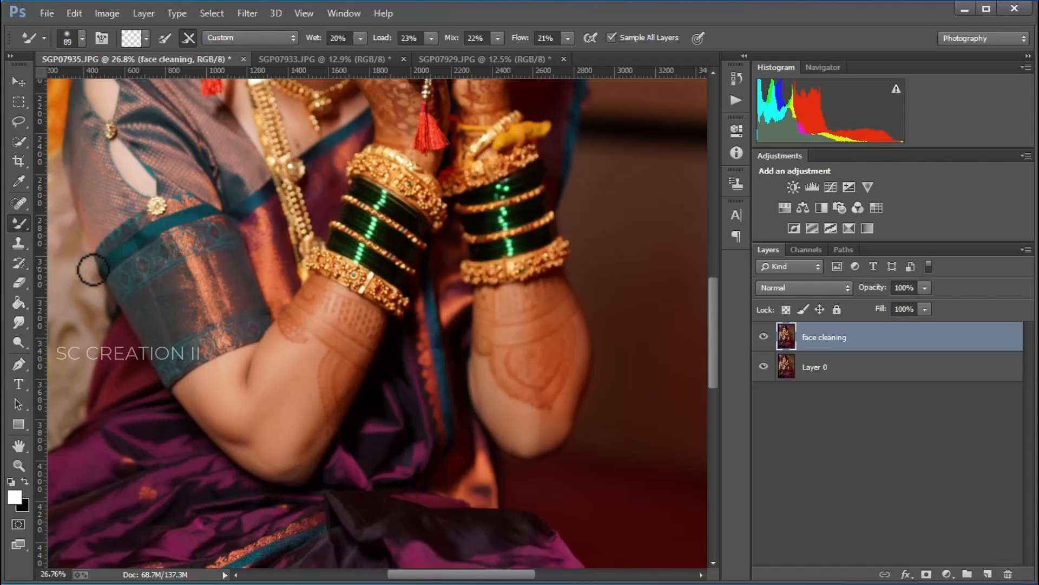
{"action": "scroll", "coordinate": [286, 434], "scroll_direction": "up", "scroll_amount": 5}
{"action": "scroll", "coordinate": [287, 435], "scroll_direction": "up", "scroll_amount": 1}
{"action": "right_click", "coordinate": [269, 423]}
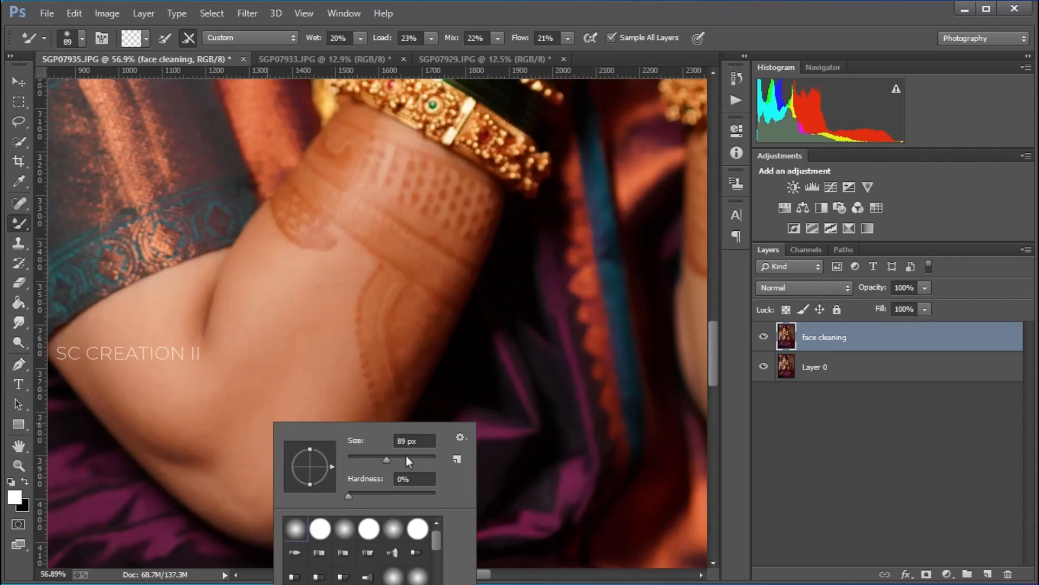
{"action": "left_click", "coordinate": [405, 456]}
{"action": "key", "text": "Return"}
{"action": "mouse_move", "coordinate": [196, 448]}
{"action": "left_mouse_down"}
{"action": "mouse_move", "coordinate": [145, 421]}
{"action": "mouse_move", "coordinate": [151, 402]}
{"action": "mouse_move", "coordinate": [98, 341]}
{"action": "mouse_move", "coordinate": [135, 397]}
{"action": "mouse_move", "coordinate": [122, 375]}
{"action": "mouse_move", "coordinate": [227, 472]}
{"action": "mouse_move", "coordinate": [249, 479]}
{"action": "mouse_move", "coordinate": [306, 468]}
{"action": "mouse_move", "coordinate": [321, 430]}
{"action": "mouse_move", "coordinate": [338, 452]}
{"action": "mouse_move", "coordinate": [297, 499]}
{"action": "mouse_move", "coordinate": [338, 453]}
{"action": "left_mouse_up"}
Step: Toggle the face cleaning layer's visibility to compare the retouched image with the original
{"action": "scroll", "coordinate": [409, 446], "scroll_direction": "down", "scroll_amount": 7}
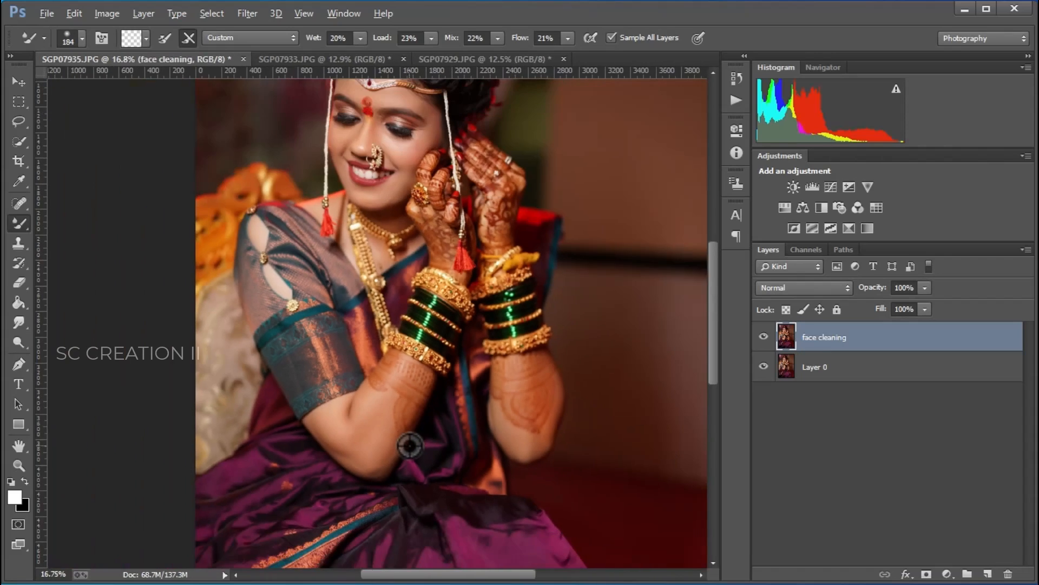
{"action": "scroll", "coordinate": [409, 445], "scroll_direction": "down", "scroll_amount": 3}
{"action": "scroll", "coordinate": [320, 164], "scroll_direction": "up", "scroll_amount": 3}
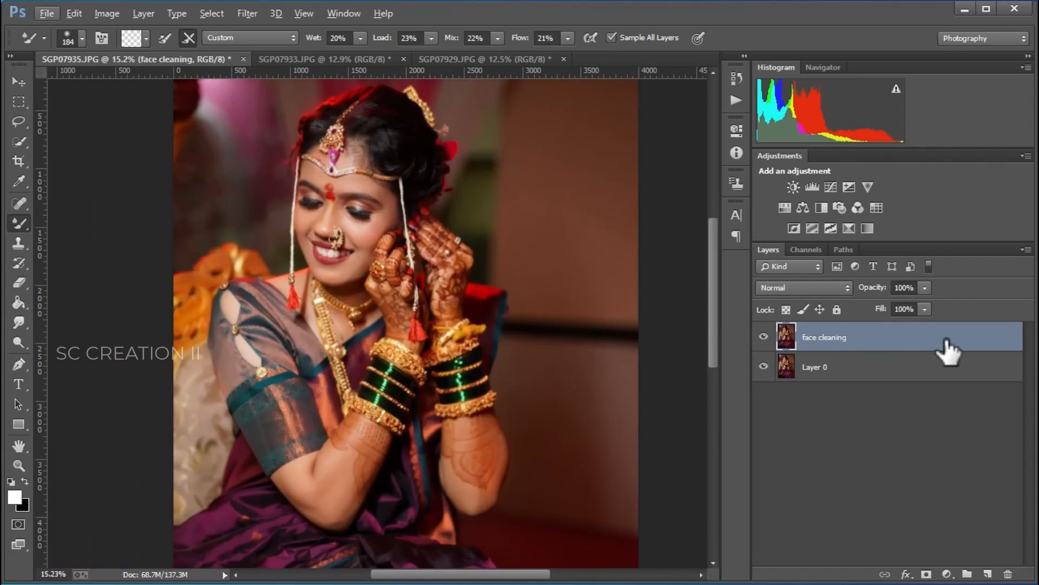
{"action": "left_click", "coordinate": [764, 336]}
{"action": "left_click", "coordinate": [764, 336]}
{"action": "left_click", "coordinate": [764, 336]}
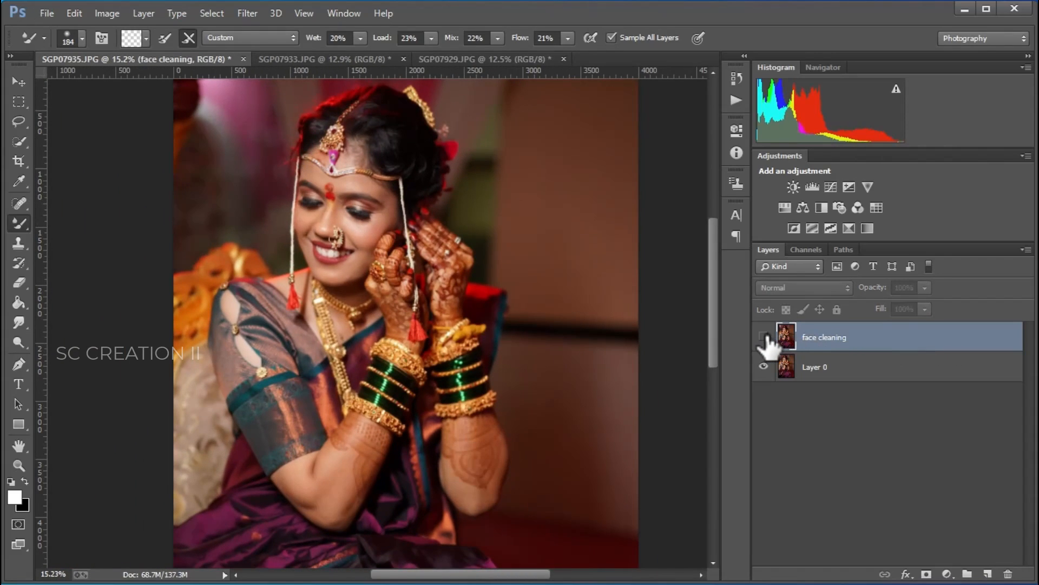
{"action": "left_click", "coordinate": [764, 336]}
{"action": "scroll", "coordinate": [536, 283], "scroll_direction": "down", "scroll_amount": 3}
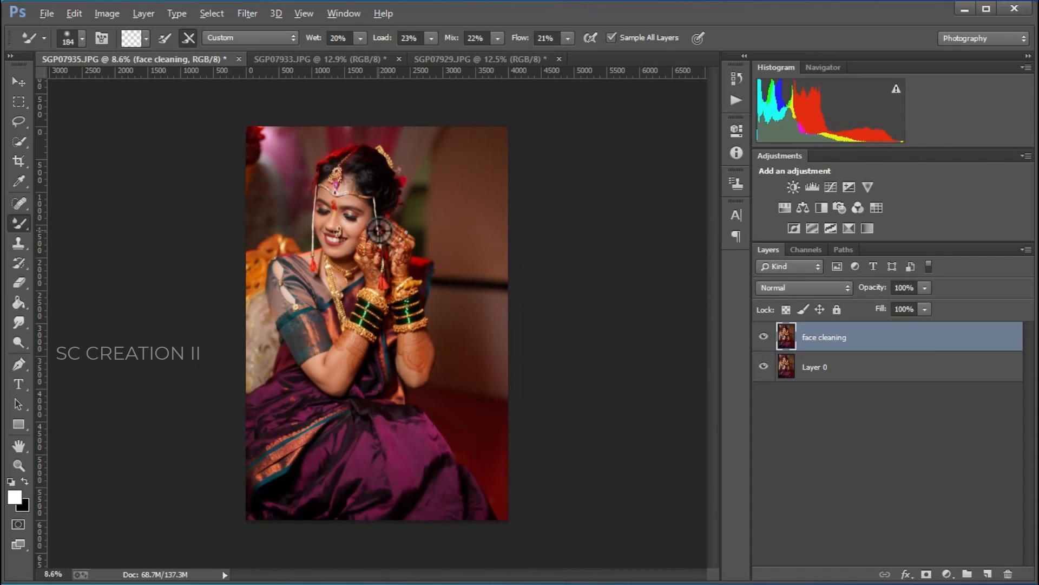
Step: Duplicate the face cleaning layer and name the copy camera raw
{"action": "right_click", "coordinate": [883, 336]}
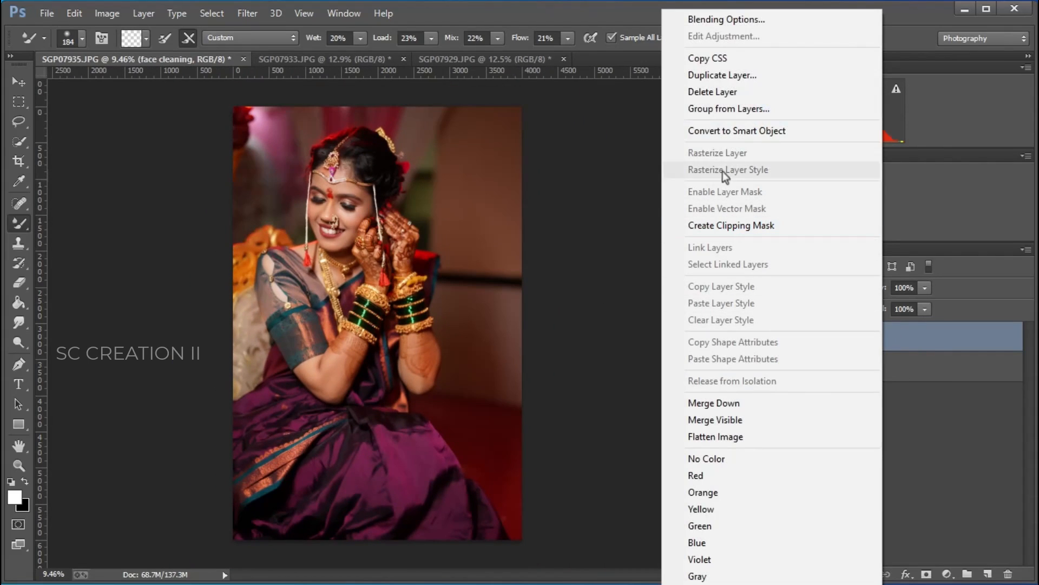
{"action": "left_click", "coordinate": [716, 79]}
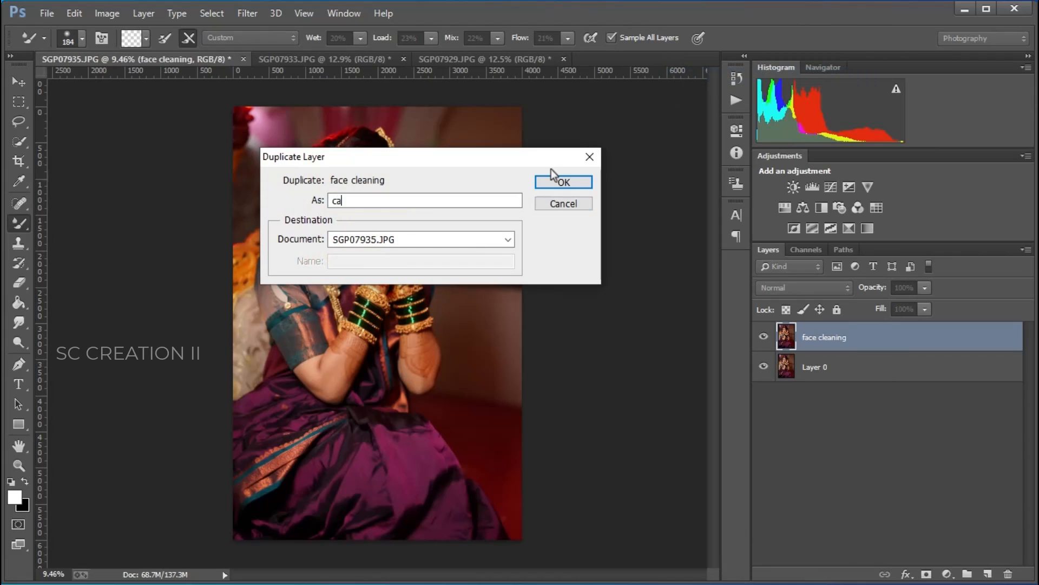
{"action": "left_click", "coordinate": [551, 176]}
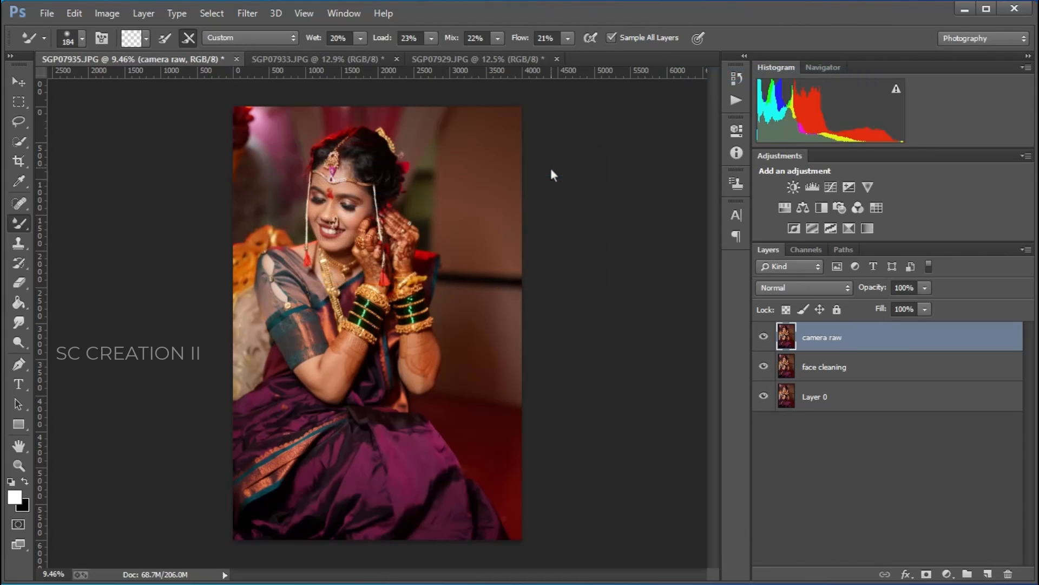
Step: Open the Camera Raw Filter on the new layer and expand the Basic panel
{"action": "left_click", "coordinate": [250, 13]}
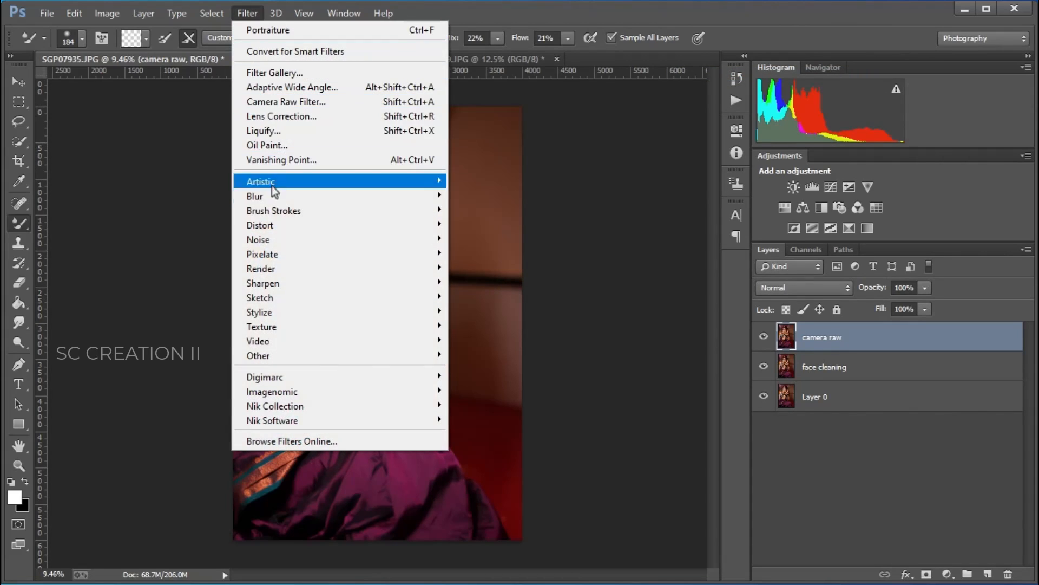
{"action": "left_click", "coordinate": [332, 103]}
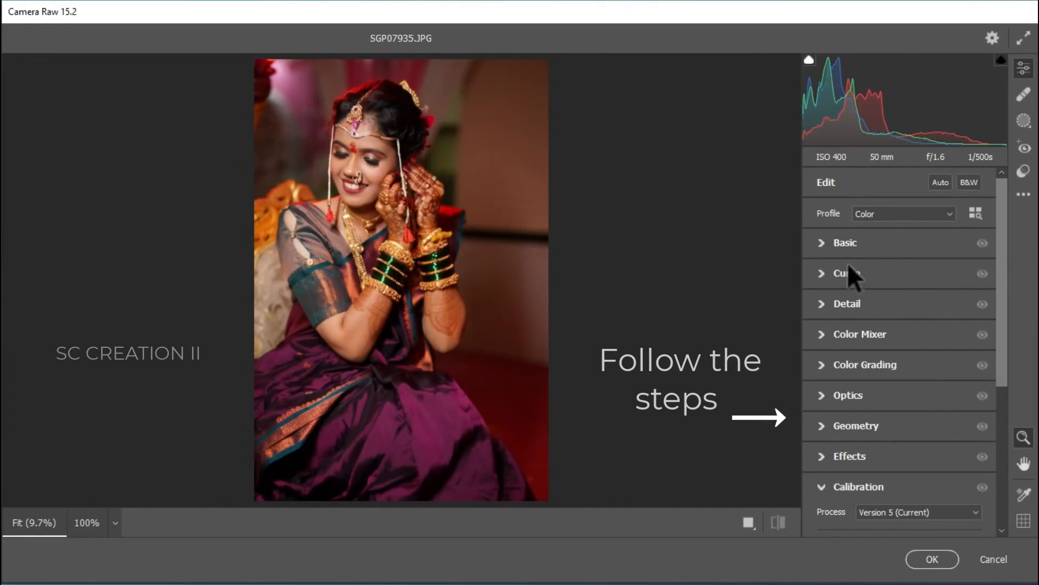
{"action": "left_click", "coordinate": [839, 243]}
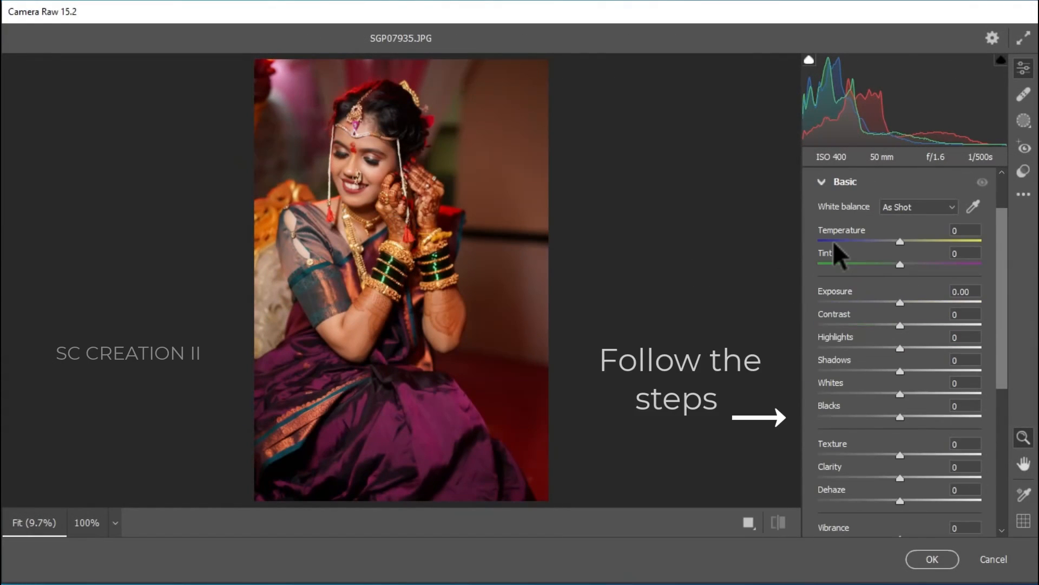
Step: Set Exposure to +0.30, Contrast -24, Highlights -87, Shadows +60, Whites +9 and Blacks -33
{"action": "left_click_drag", "start_coordinate": [904, 301], "coordinate": [831, 347]}
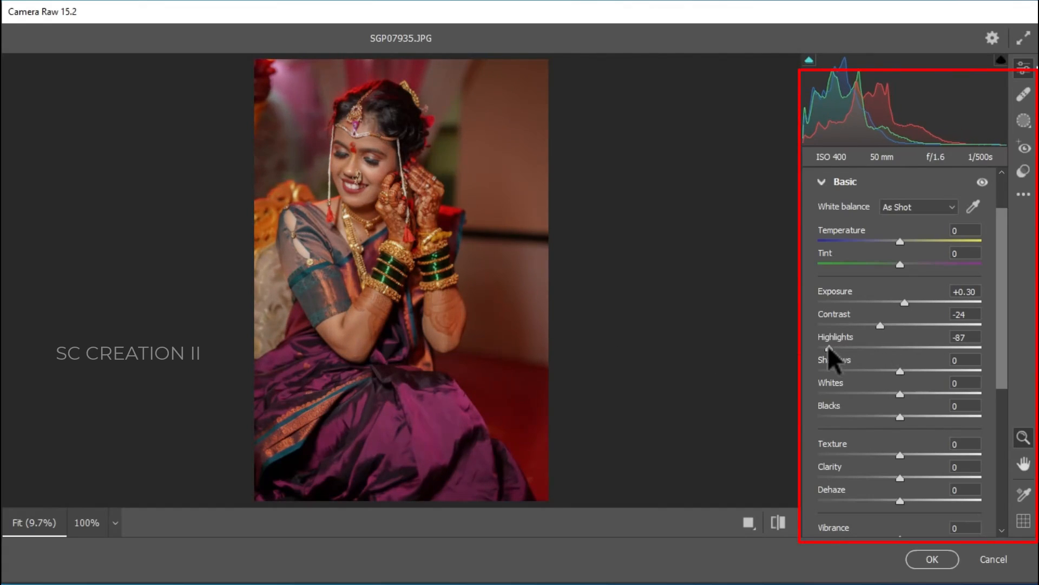
{"action": "left_click_drag", "start_coordinate": [900, 370], "coordinate": [934, 370]}
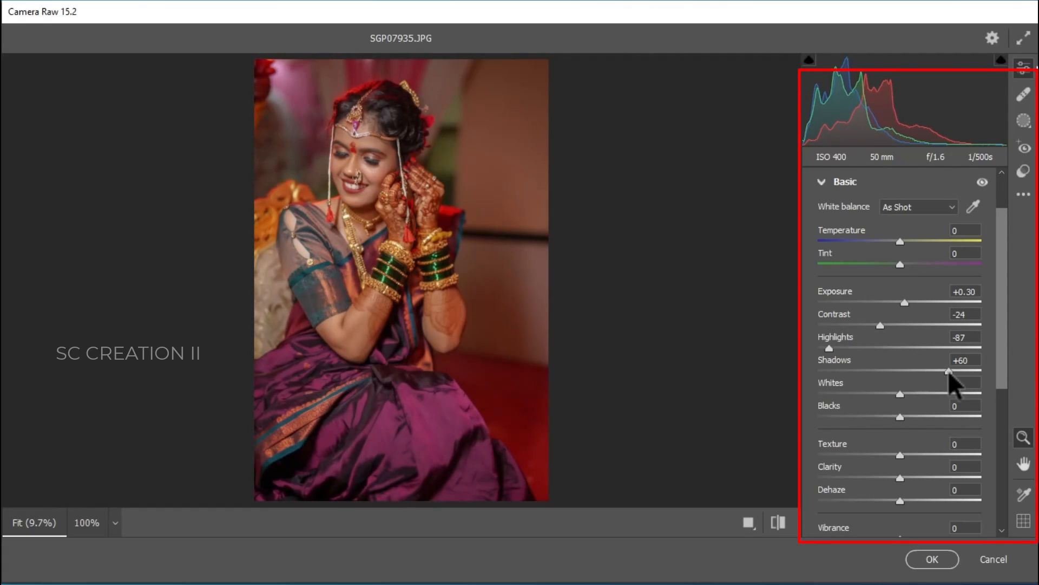
{"action": "left_click_drag", "start_coordinate": [905, 392], "coordinate": [873, 419]}
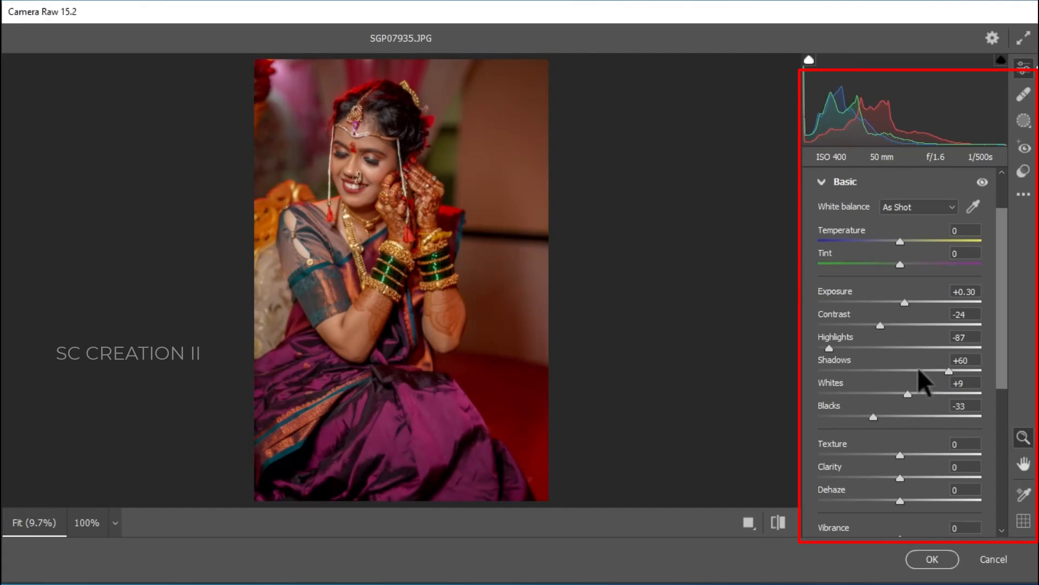
Step: Set Clarity to -3, Vibrance to +26 and Saturation to -8
{"action": "scroll", "coordinate": [925, 479], "scroll_direction": "down", "scroll_amount": 3}
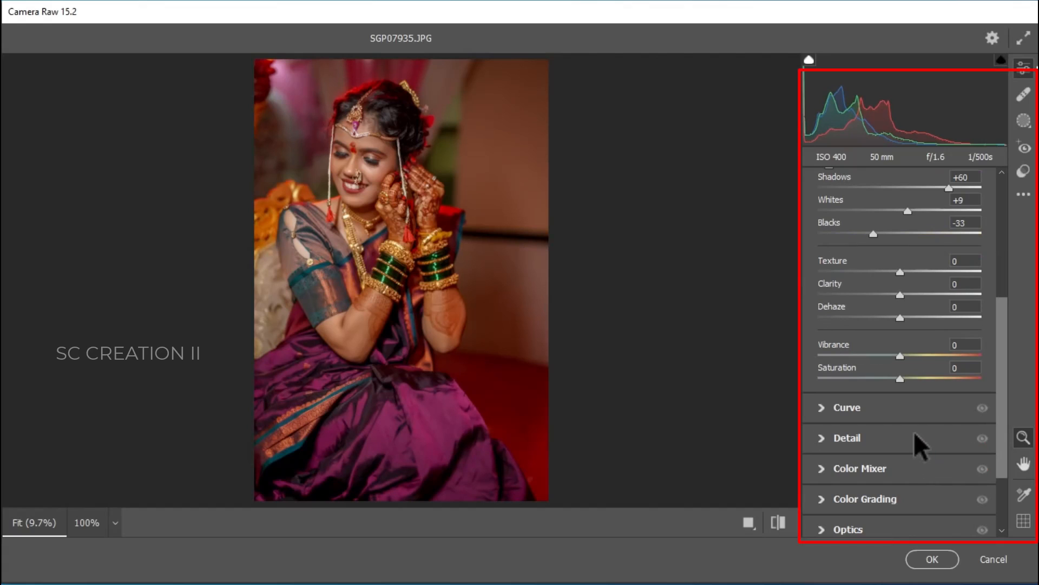
{"action": "mouse_move", "coordinate": [898, 293]}
{"action": "left_mouse_down"}
{"action": "mouse_move", "coordinate": [862, 293]}
{"action": "mouse_move", "coordinate": [920, 295]}
{"action": "mouse_move", "coordinate": [898, 299]}
{"action": "left_mouse_up"}
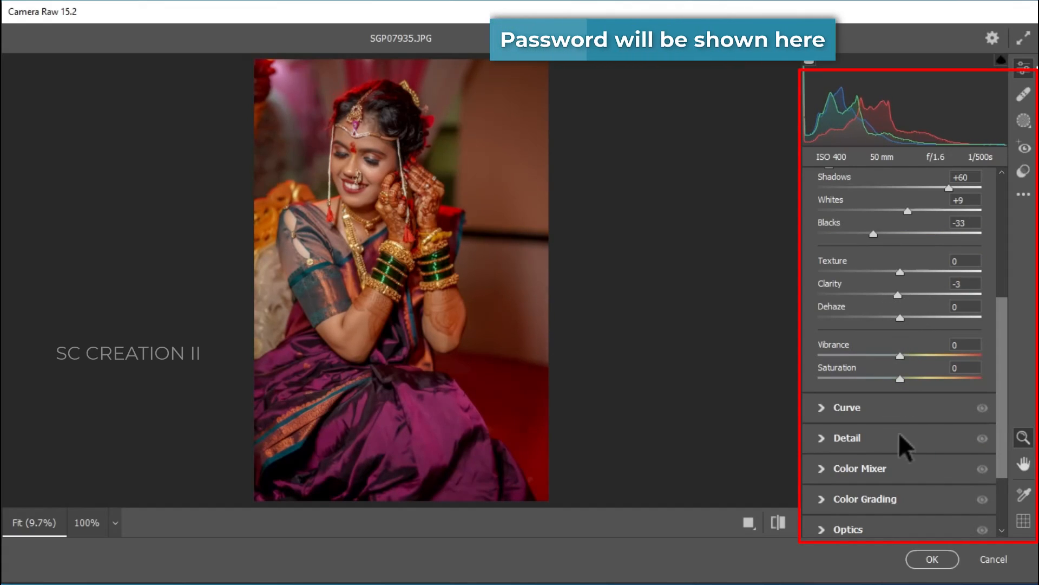
{"action": "left_click_drag", "start_coordinate": [899, 355], "coordinate": [920, 355]}
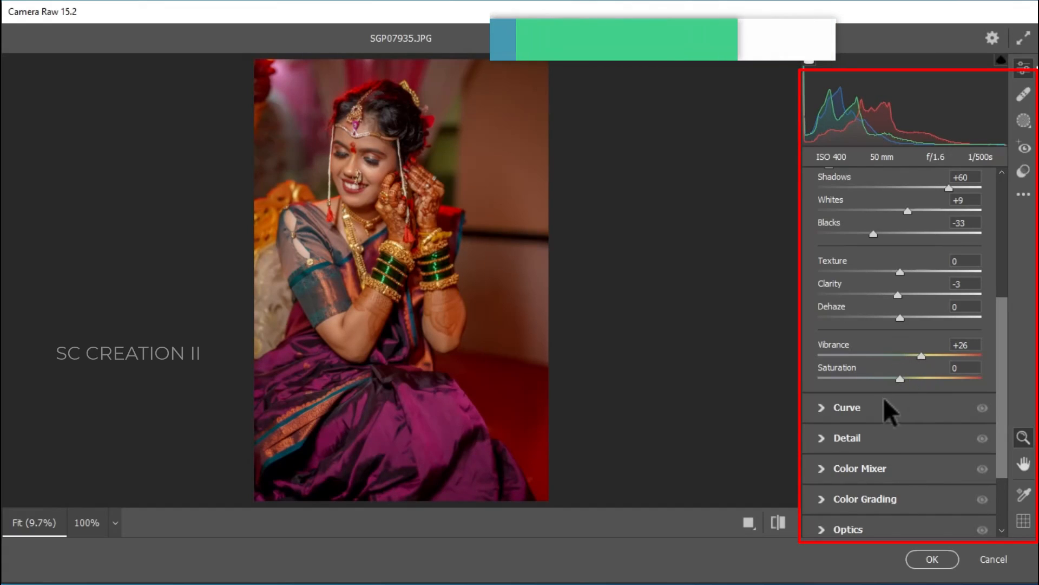
{"action": "left_click_drag", "start_coordinate": [900, 377], "coordinate": [893, 377]}
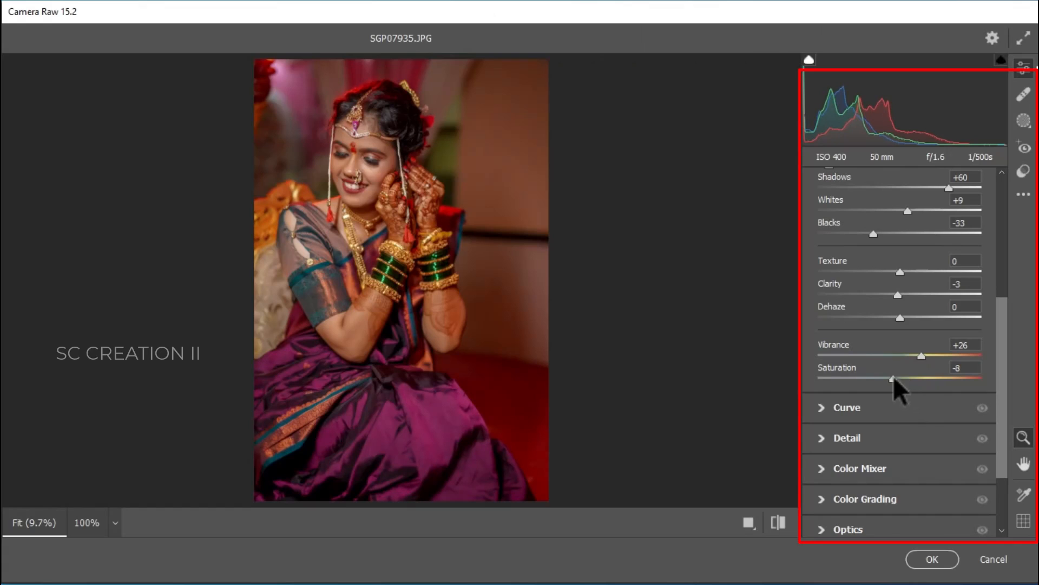
Step: Open the parametric Curve panel and set Highlights -13, Lights -11, Darks +28 and Shadows -5
{"action": "scroll", "coordinate": [912, 374], "scroll_direction": "up", "scroll_amount": 5}
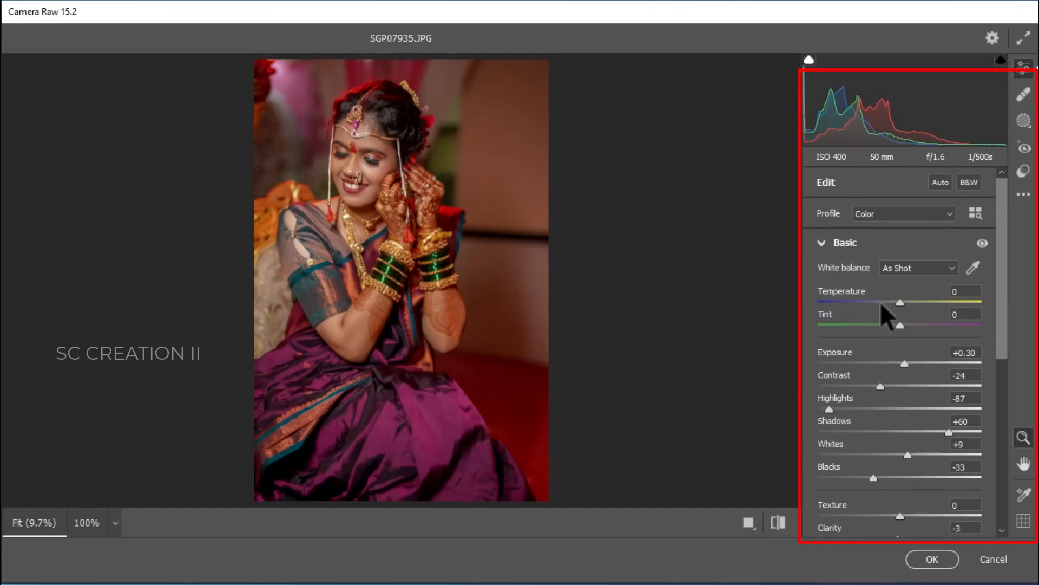
{"action": "left_click", "coordinate": [832, 239]}
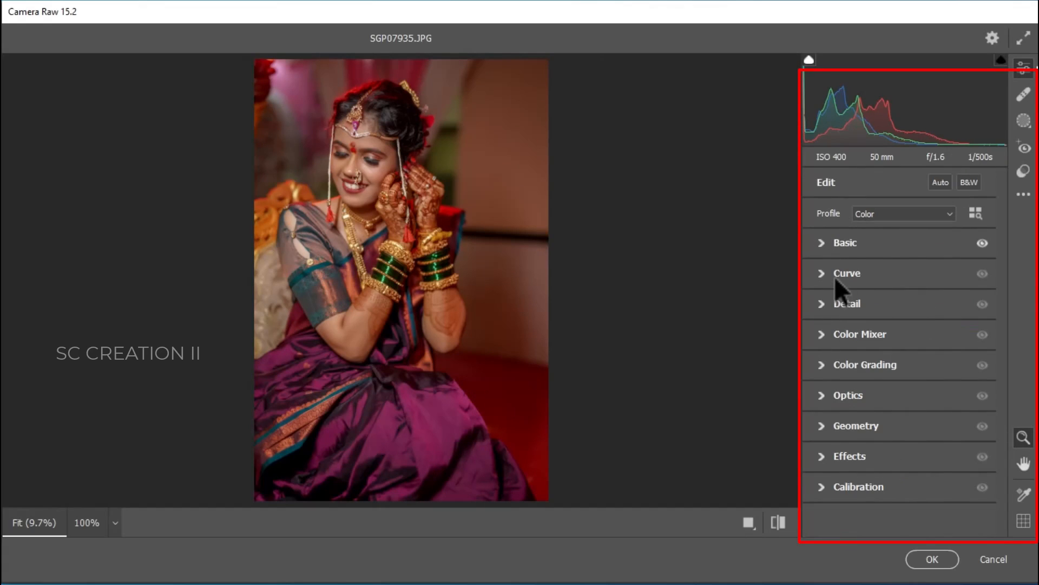
{"action": "left_click", "coordinate": [833, 275]}
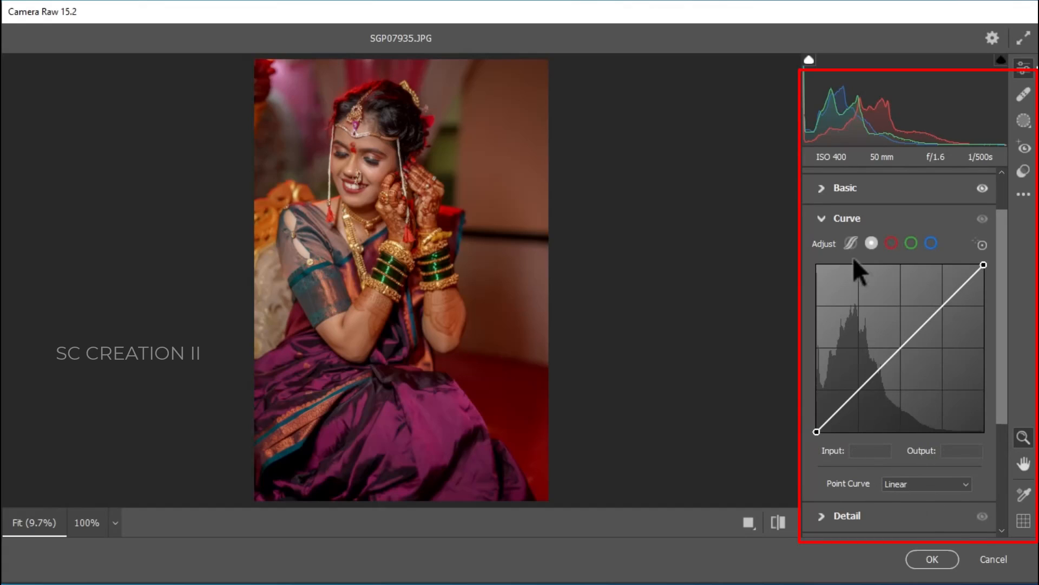
{"action": "left_click", "coordinate": [851, 243]}
{"action": "scroll", "coordinate": [910, 428], "scroll_direction": "down", "scroll_amount": 2}
{"action": "left_click_drag", "start_coordinate": [902, 381], "coordinate": [894, 402]}
{"action": "left_click_drag", "start_coordinate": [892, 402], "coordinate": [897, 451]}
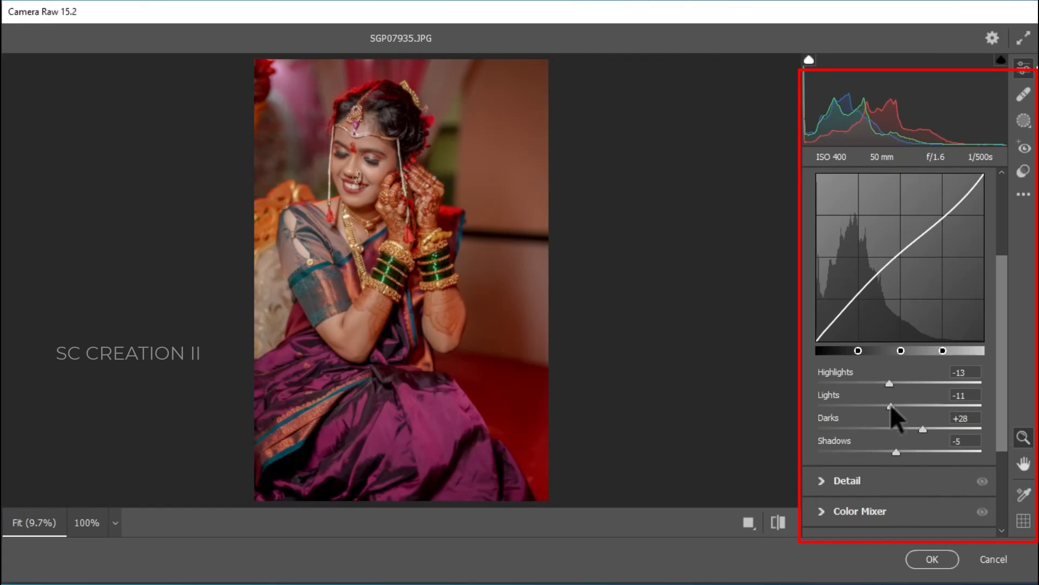
Step: Set the parametric Lights to +5 and shape the master point curve with midtone points, lowering the white point to output 223
{"action": "mouse_move", "coordinate": [890, 404]}
{"action": "left_mouse_down"}
{"action": "mouse_move", "coordinate": [914, 413]}
{"action": "mouse_move", "coordinate": [903, 415]}
{"action": "left_mouse_up"}
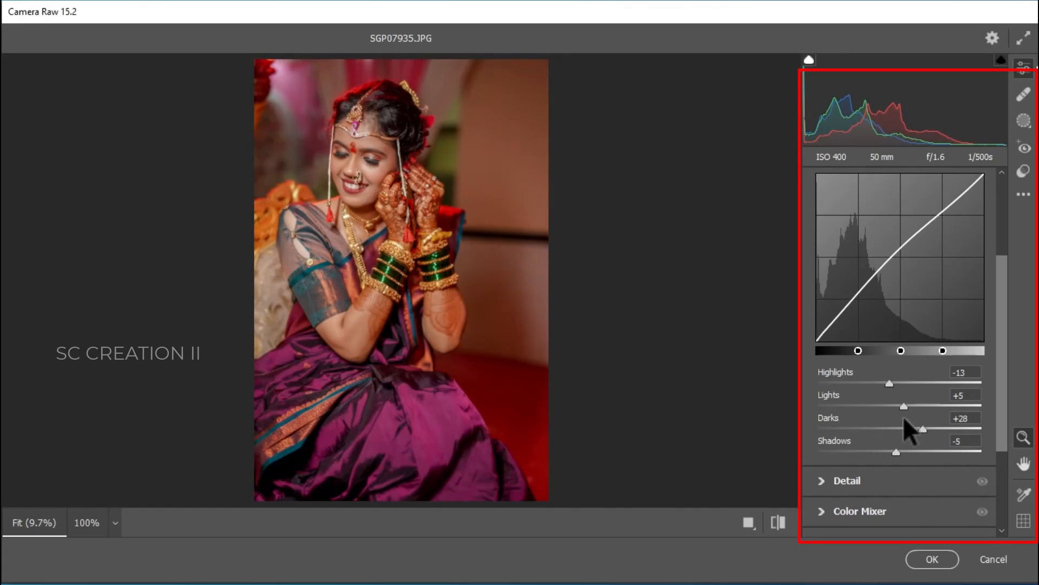
{"action": "scroll", "coordinate": [904, 417], "scroll_direction": "up", "scroll_amount": 2}
{"action": "left_click", "coordinate": [872, 243]}
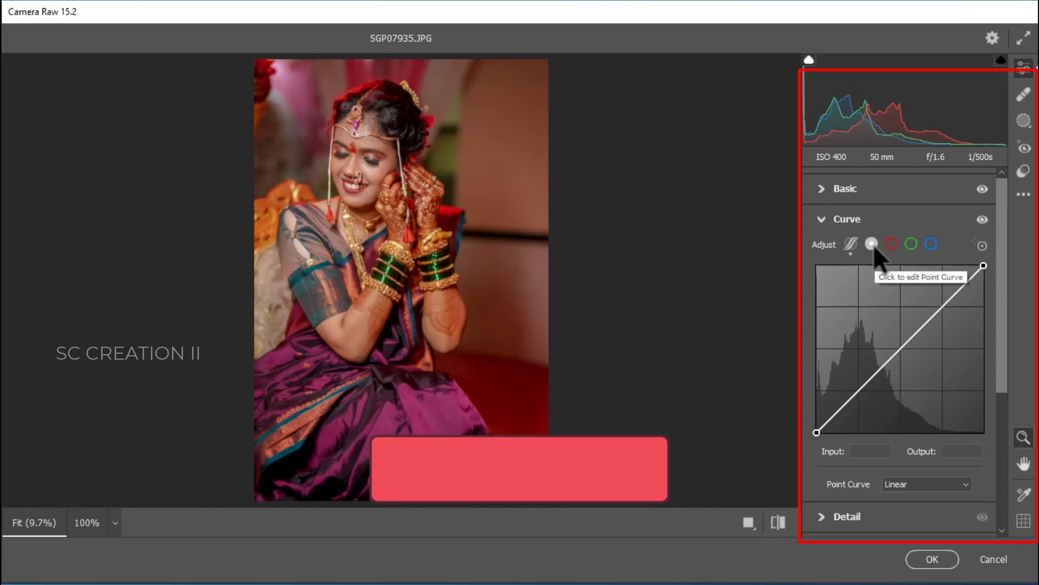
{"action": "left_click", "coordinate": [859, 392]}
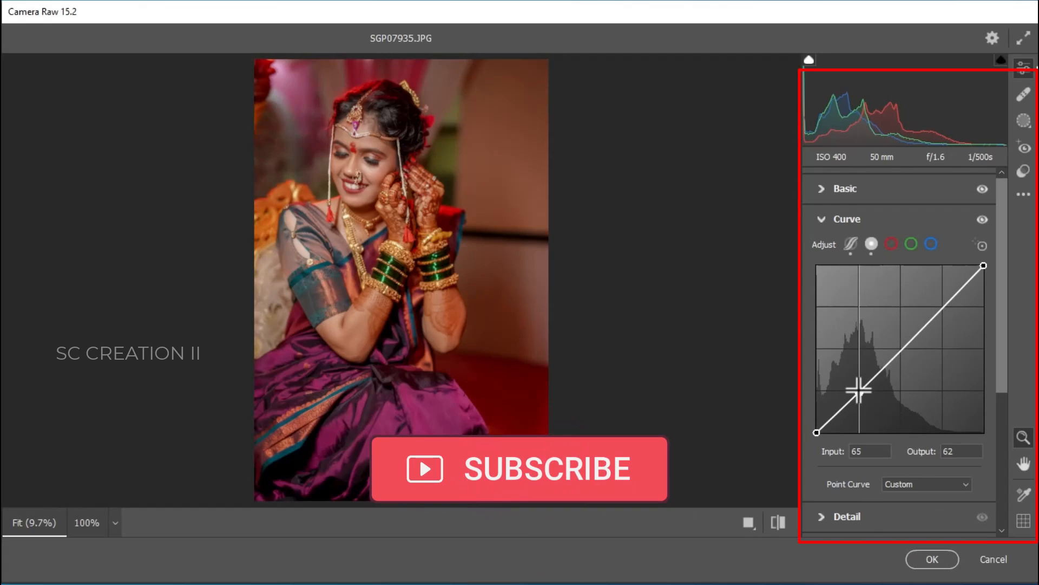
{"action": "left_click", "coordinate": [902, 350]}
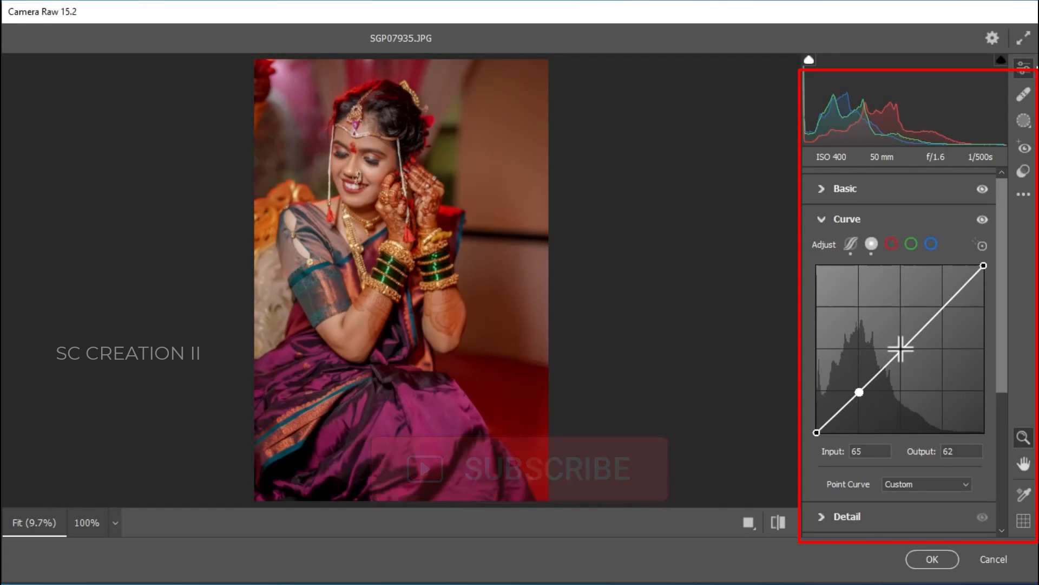
{"action": "left_click", "coordinate": [944, 307]}
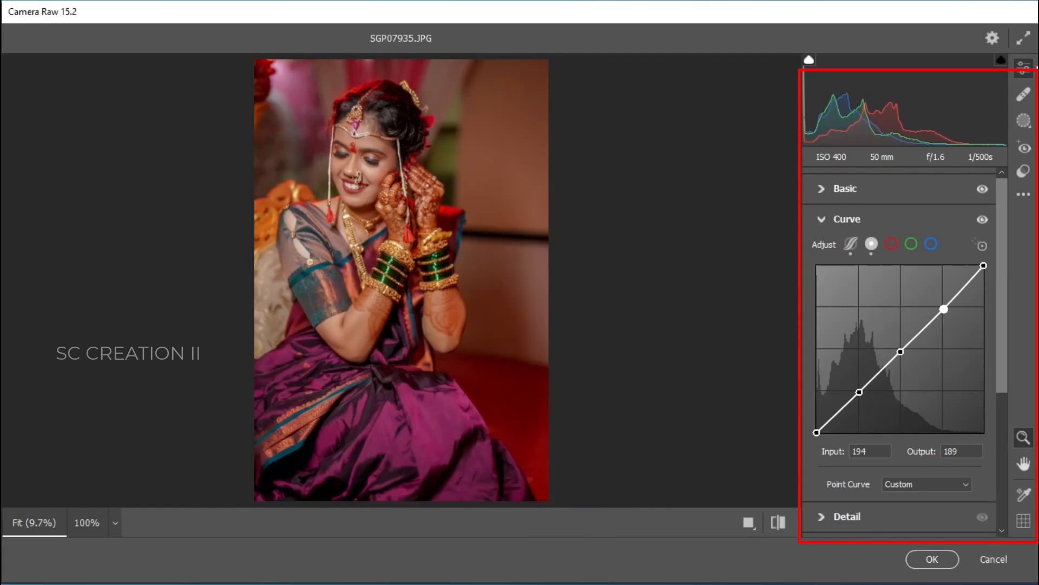
{"action": "left_click_drag", "start_coordinate": [984, 265], "coordinate": [984, 285]}
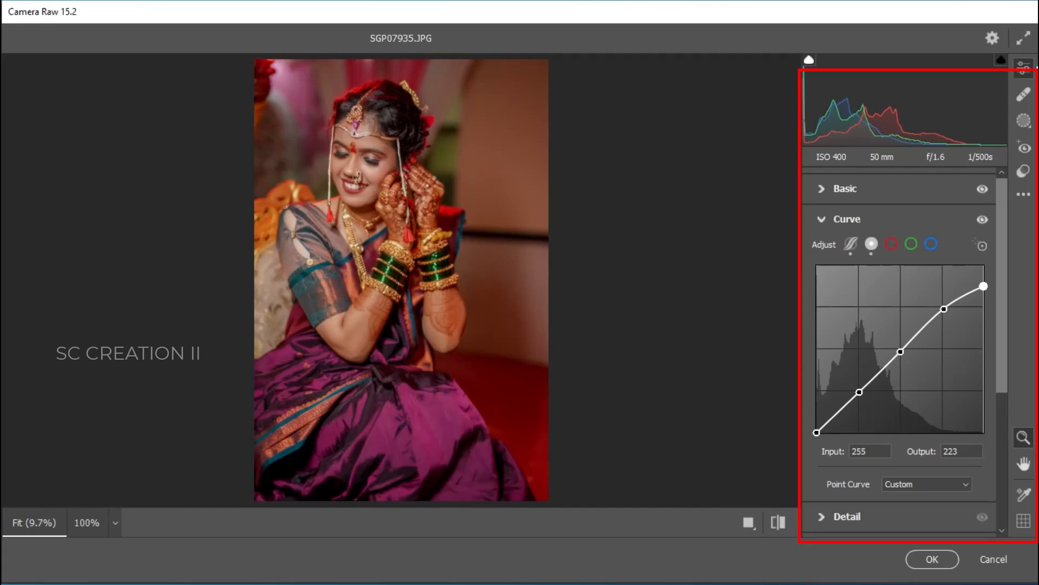
{"action": "left_click", "coordinate": [944, 308]}
{"action": "left_click_drag", "start_coordinate": [900, 351], "coordinate": [900, 349]}
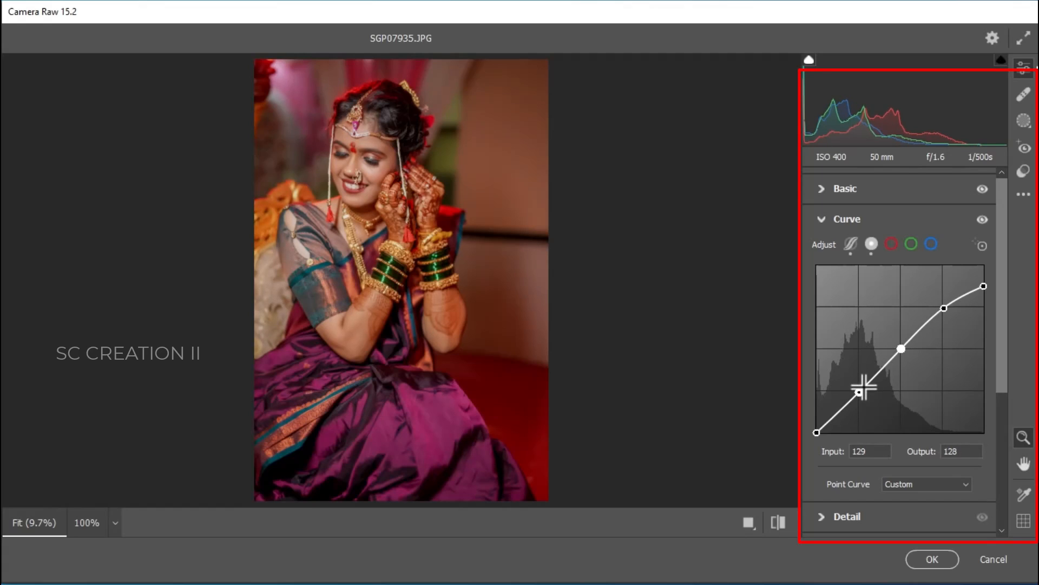
{"action": "left_click_drag", "start_coordinate": [859, 392], "coordinate": [859, 390]}
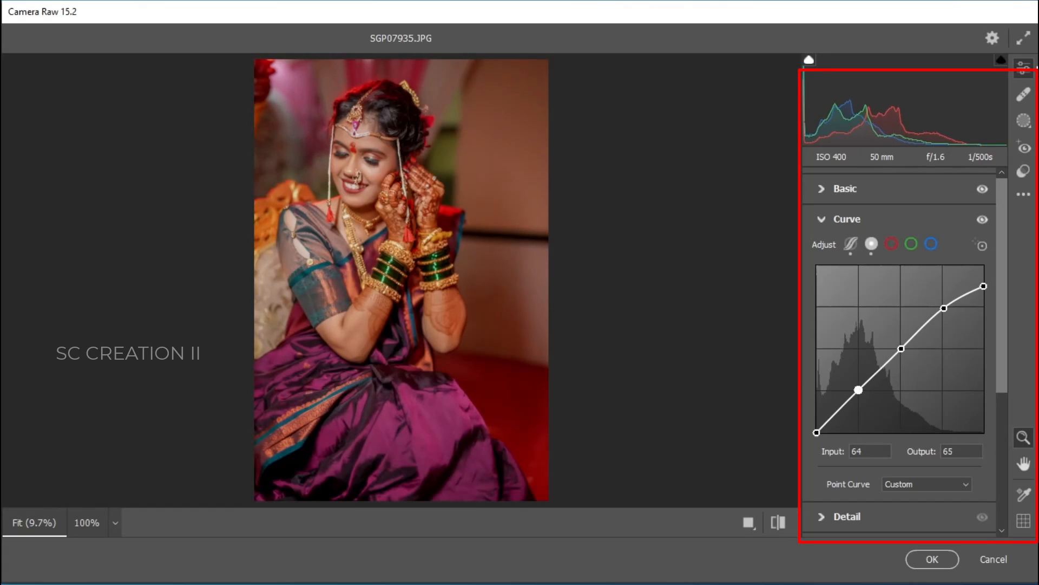
Step: Build an S-curve on the red channel point curve by adding and raising points through the midtones and highlights
{"action": "left_click", "coordinate": [891, 243]}
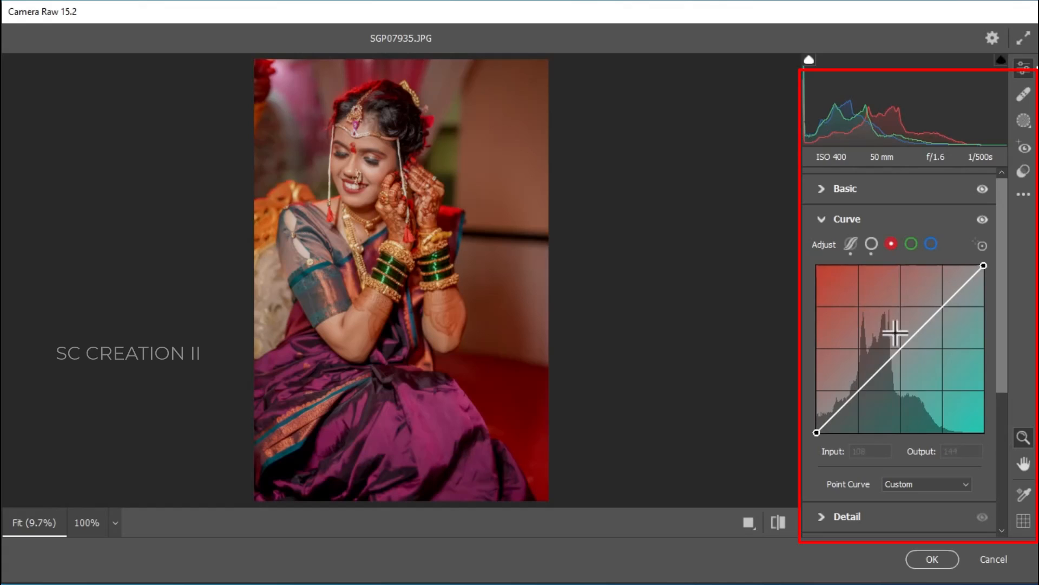
{"action": "left_click", "coordinate": [840, 414]}
{"action": "left_click_drag", "start_coordinate": [840, 413], "coordinate": [840, 414]}
{"action": "left_click", "coordinate": [872, 379]}
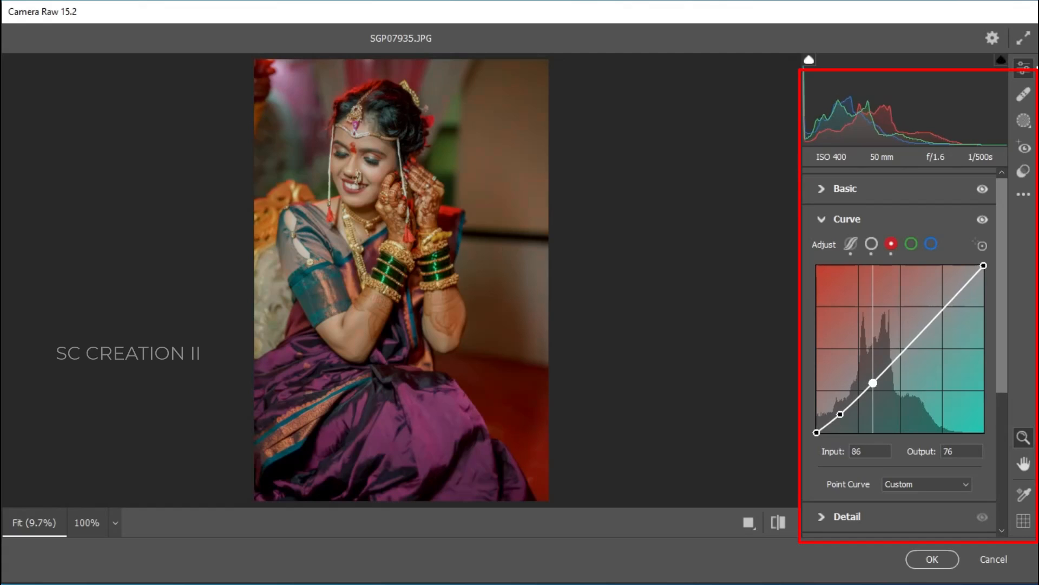
{"action": "left_click", "coordinate": [897, 349]}
{"action": "left_click_drag", "start_coordinate": [897, 351], "coordinate": [896, 347]}
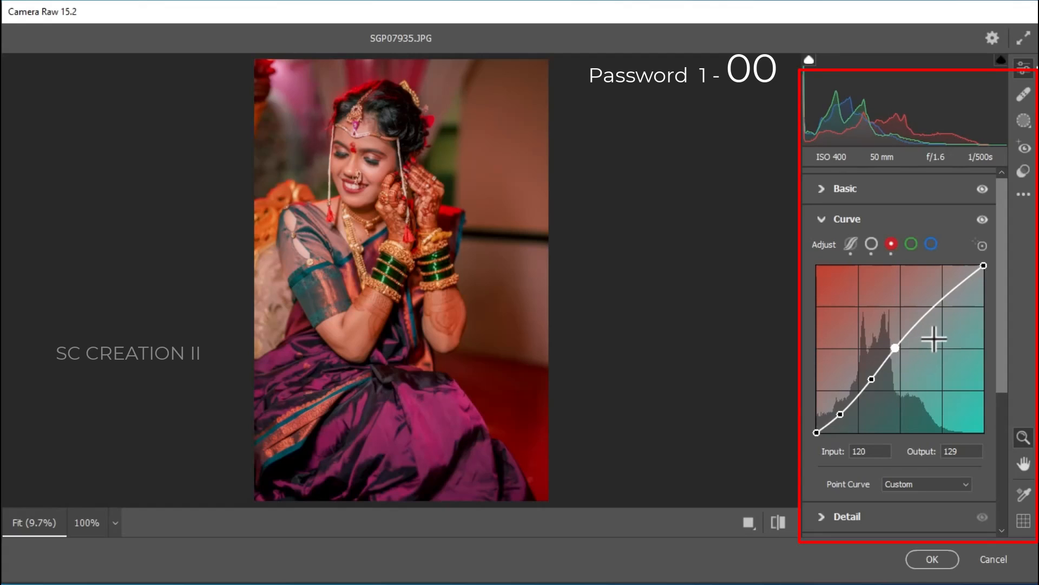
{"action": "left_click_drag", "start_coordinate": [930, 308], "coordinate": [924, 310]}
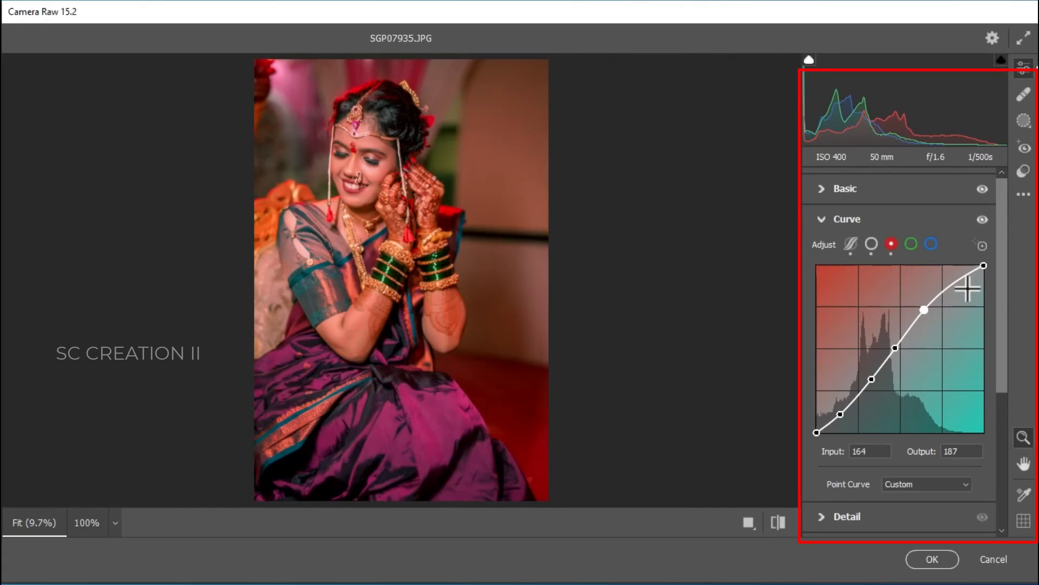
{"action": "left_click_drag", "start_coordinate": [945, 287], "coordinate": [948, 289]}
Step: Copy the red channel curve settings, paste them onto the green channel and adjust its upper point
{"action": "right_click", "coordinate": [945, 288]}
{"action": "left_click", "coordinate": [928, 339]}
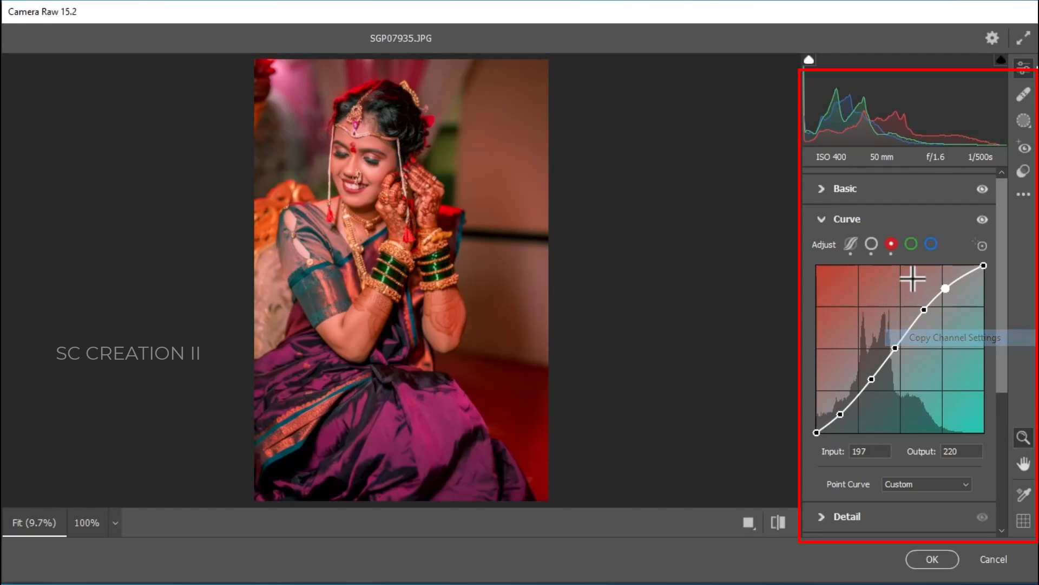
{"action": "left_click", "coordinate": [912, 244]}
{"action": "right_click", "coordinate": [892, 312]}
{"action": "left_click", "coordinate": [922, 337]}
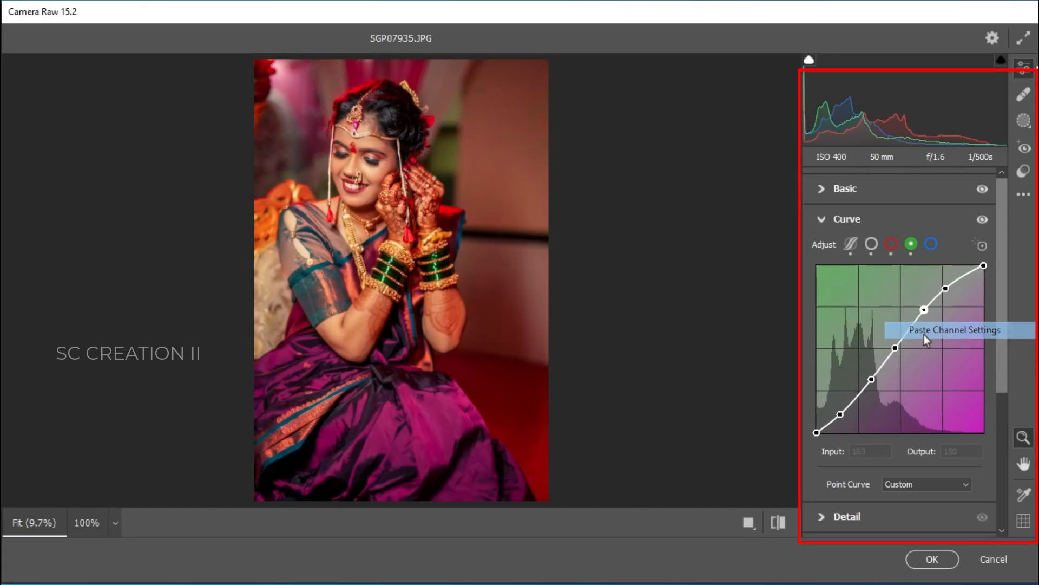
{"action": "left_click_drag", "start_coordinate": [944, 289], "coordinate": [925, 313]}
Step: Paste the same curve onto the blue channel and nudge its points, setting the upper point to output 225
{"action": "left_click", "coordinate": [931, 244]}
{"action": "right_click", "coordinate": [880, 262]}
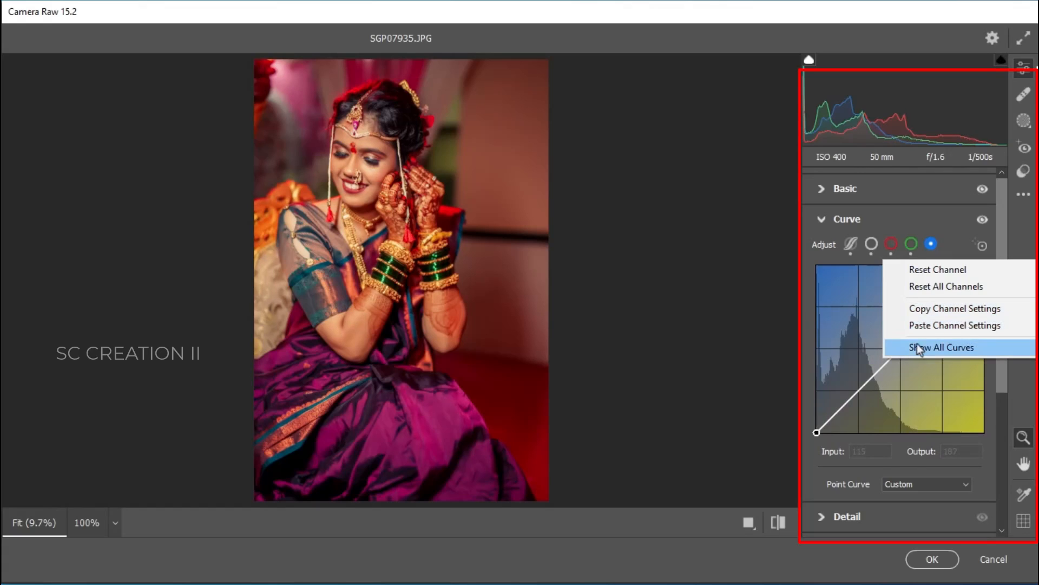
{"action": "left_click", "coordinate": [938, 323]}
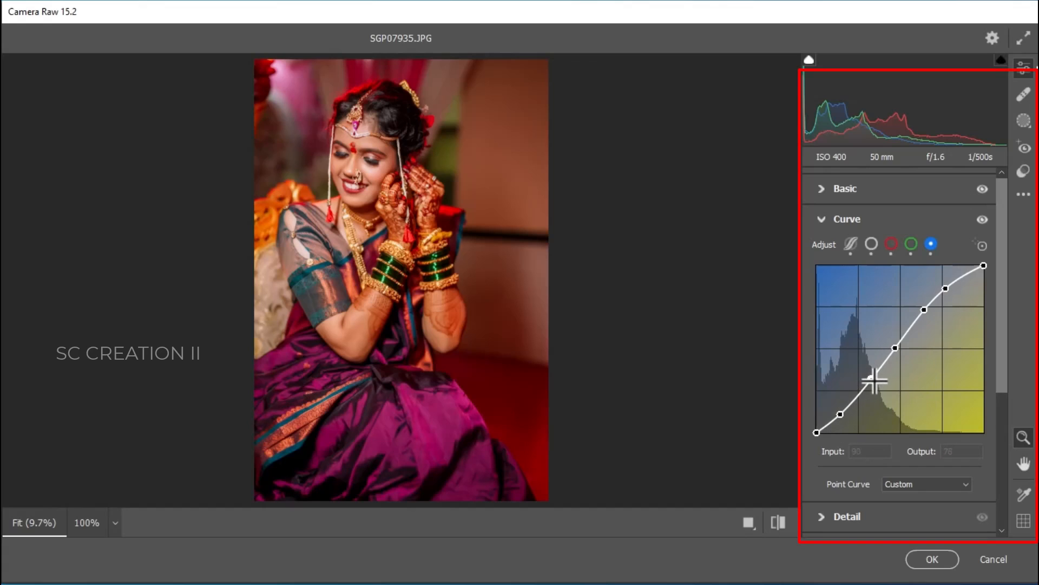
{"action": "left_click_drag", "start_coordinate": [871, 378], "coordinate": [872, 377]}
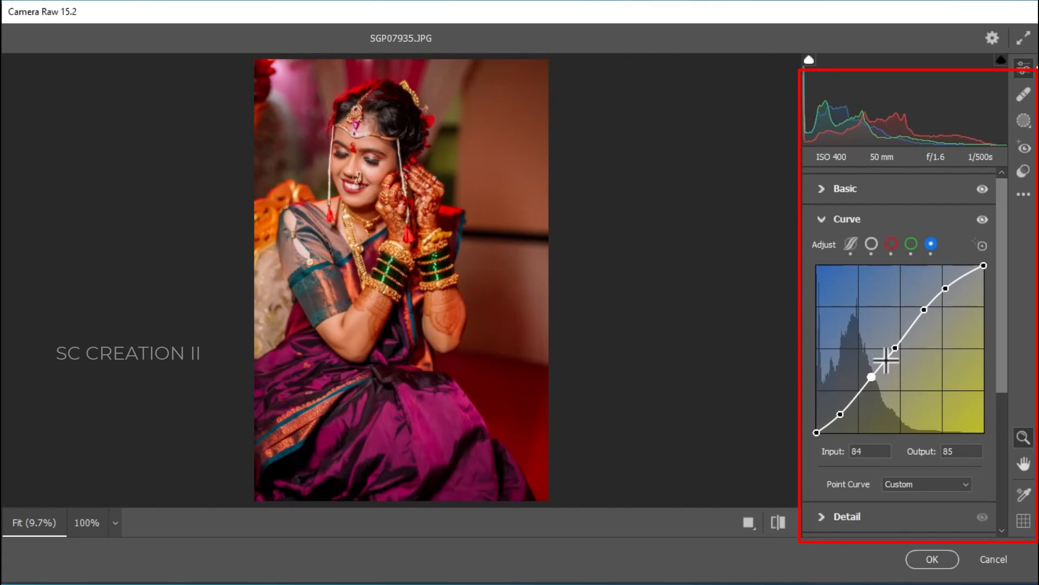
{"action": "left_click", "coordinate": [946, 289]}
{"action": "mouse_move", "coordinate": [947, 289]}
{"action": "left_mouse_down"}
{"action": "mouse_move", "coordinate": [939, 266]}
{"action": "mouse_move", "coordinate": [951, 295]}
{"action": "mouse_move", "coordinate": [935, 274]}
{"action": "mouse_move", "coordinate": [953, 283]}
{"action": "mouse_move", "coordinate": [944, 286]}
{"action": "left_mouse_up"}
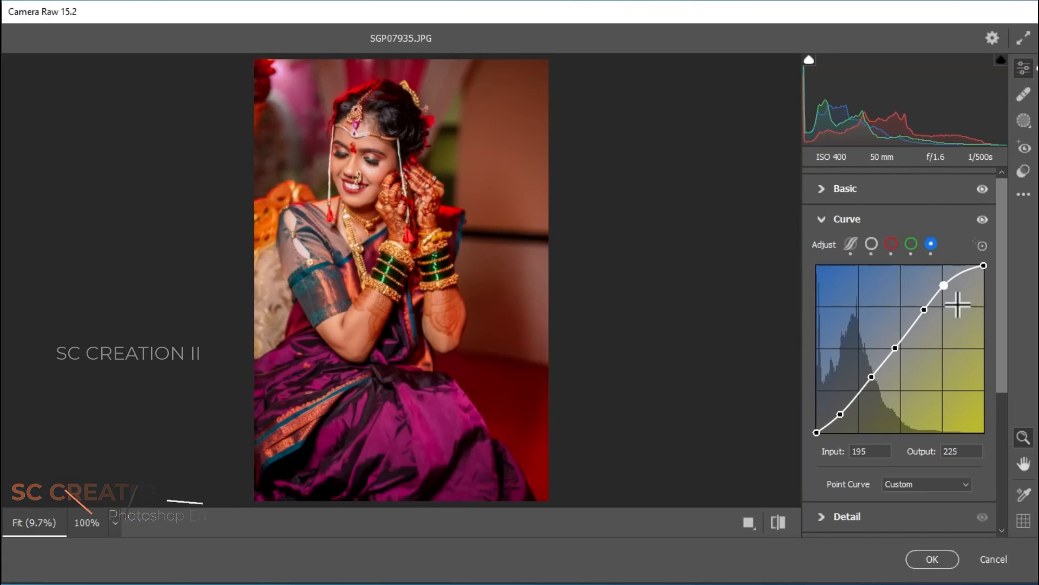
Step: Review the curves of each channel and the parametric view, then collapse the Curve panel
{"action": "left_click", "coordinate": [837, 221]}
{"action": "left_click", "coordinate": [858, 275]}
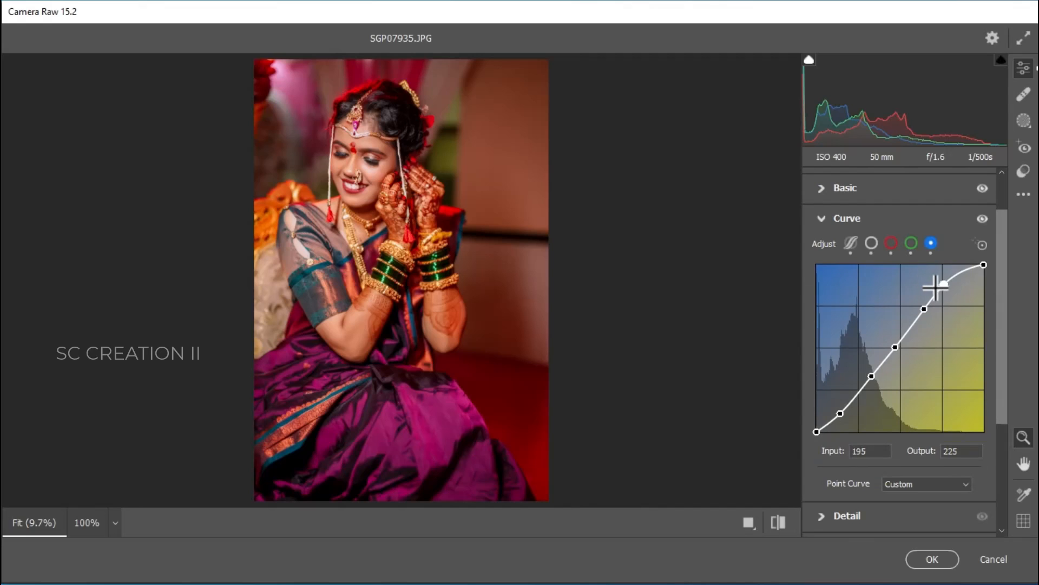
{"action": "left_click", "coordinate": [912, 244]}
{"action": "left_click", "coordinate": [891, 243]}
{"action": "left_click", "coordinate": [872, 245]}
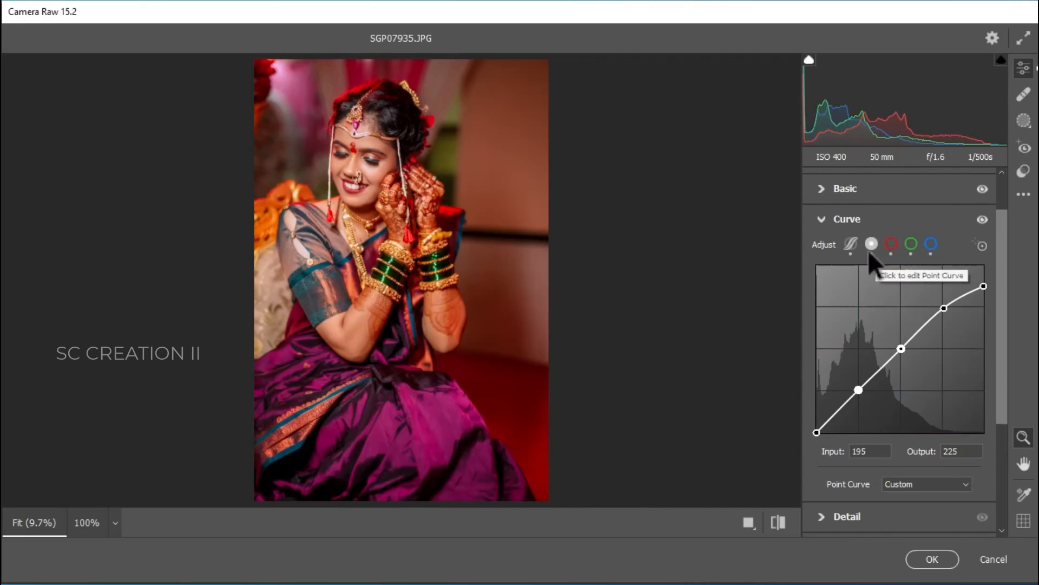
{"action": "left_click", "coordinate": [851, 244]}
{"action": "left_click", "coordinate": [834, 220]}
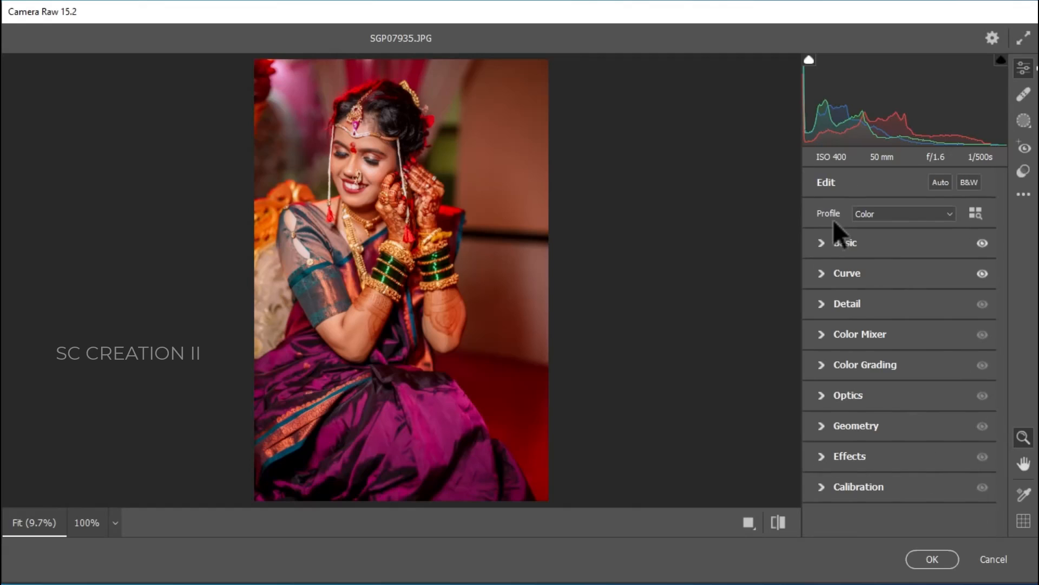
Step: Open the Detail panel and add a little Sharpening and Color Noise Reduction
{"action": "left_click", "coordinate": [839, 303]}
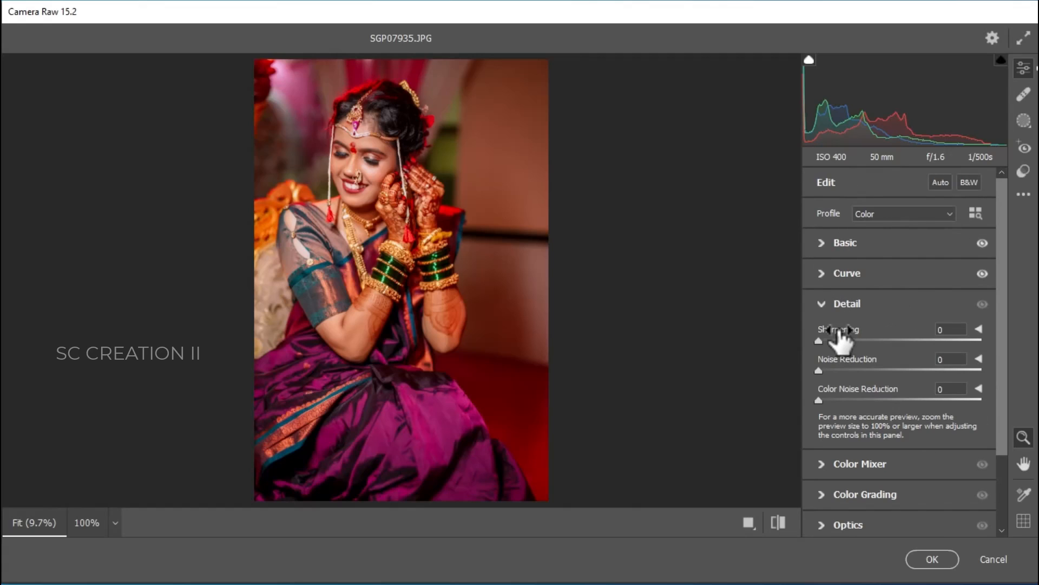
{"action": "left_click", "coordinate": [846, 339]}
{"action": "left_click_drag", "start_coordinate": [858, 398], "coordinate": [850, 395]}
{"action": "left_click", "coordinate": [833, 305]}
Step: Set Color Mixer hues to Reds +7, Oranges -5, Yellows +22, Greens -54, Aquas +6 and Magentas +12
{"action": "left_click_drag", "start_coordinate": [399, 153], "coordinate": [512, 287]}
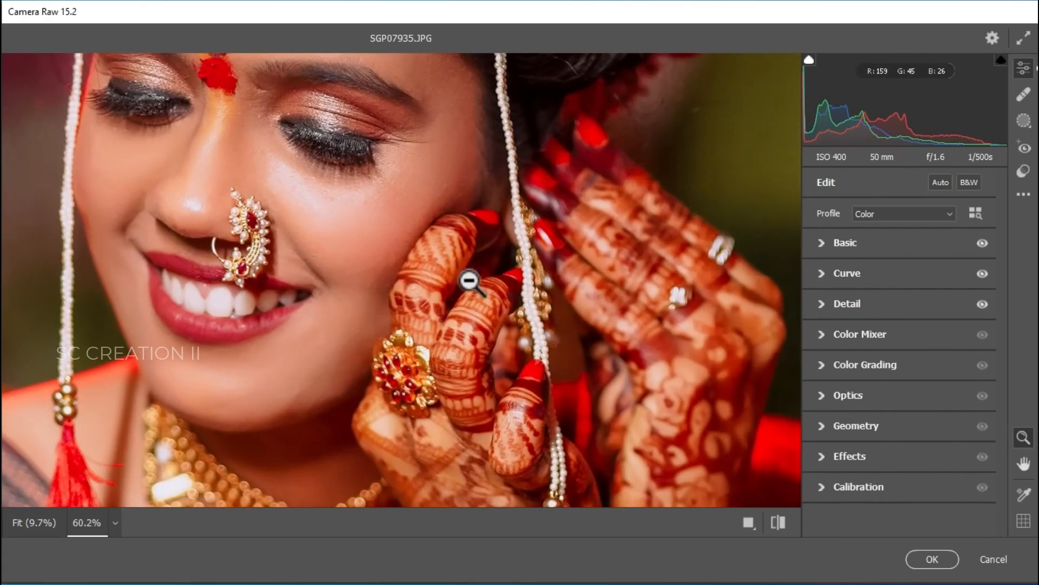
{"action": "left_click", "coordinate": [360, 260]}
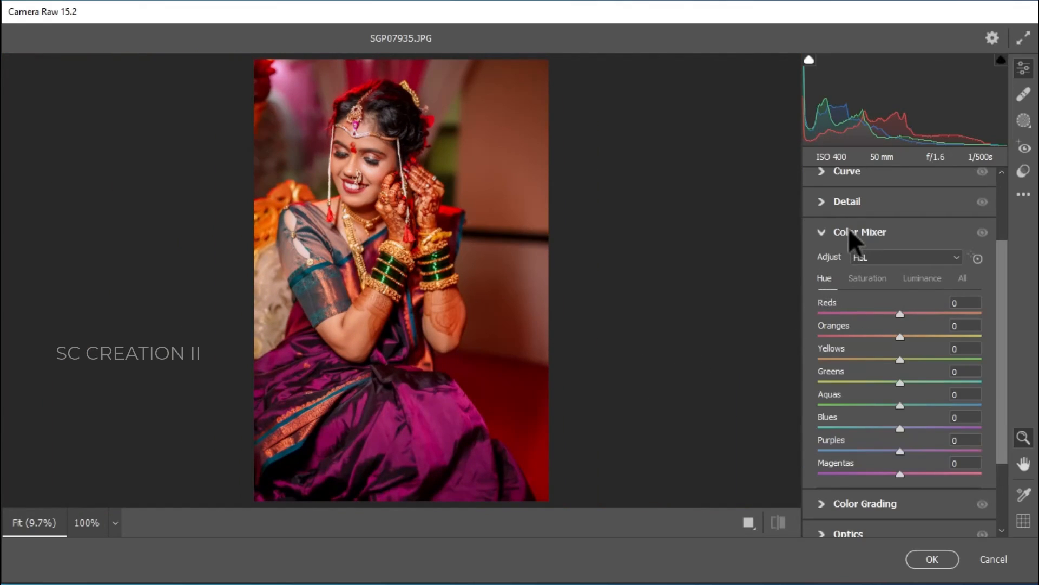
{"action": "left_click", "coordinate": [849, 227]}
{"action": "left_click", "coordinate": [842, 182]}
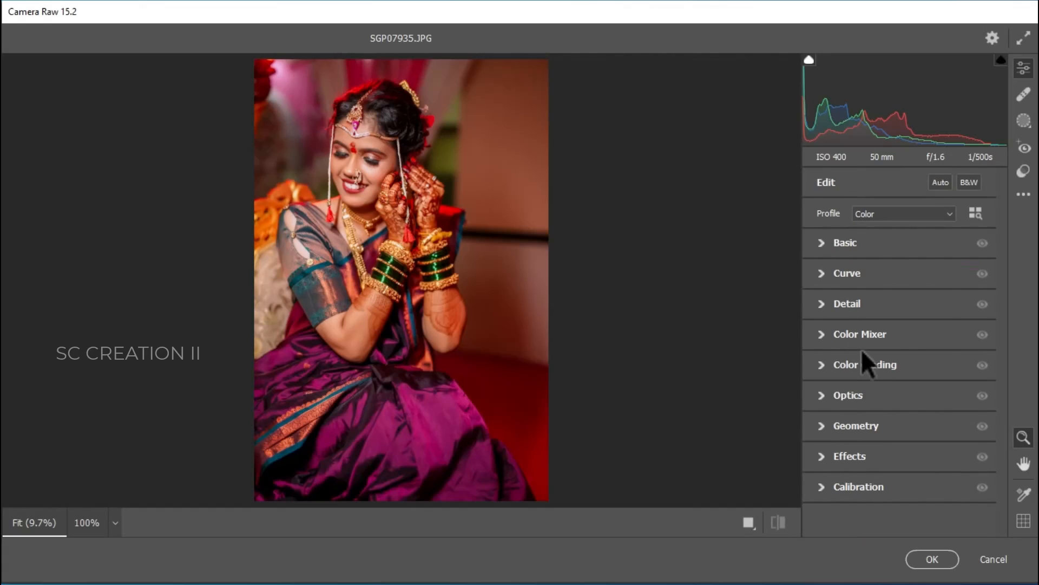
{"action": "left_click", "coordinate": [861, 333]}
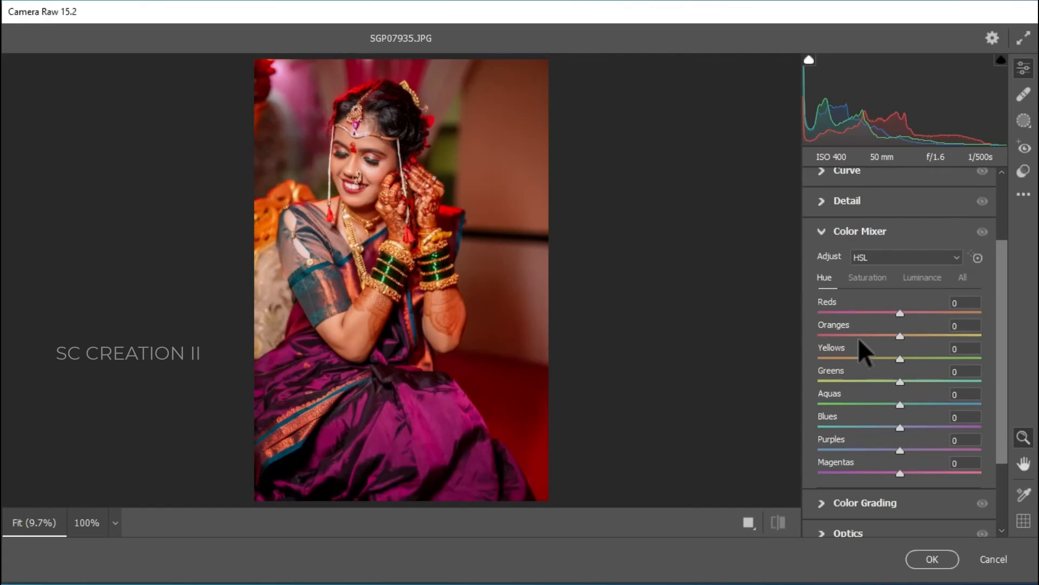
{"action": "left_click_drag", "start_coordinate": [898, 313], "coordinate": [903, 404]}
{"action": "mouse_move", "coordinate": [900, 472]}
{"action": "left_mouse_down"}
{"action": "mouse_move", "coordinate": [924, 472]}
{"action": "mouse_move", "coordinate": [916, 477]}
{"action": "left_mouse_up"}
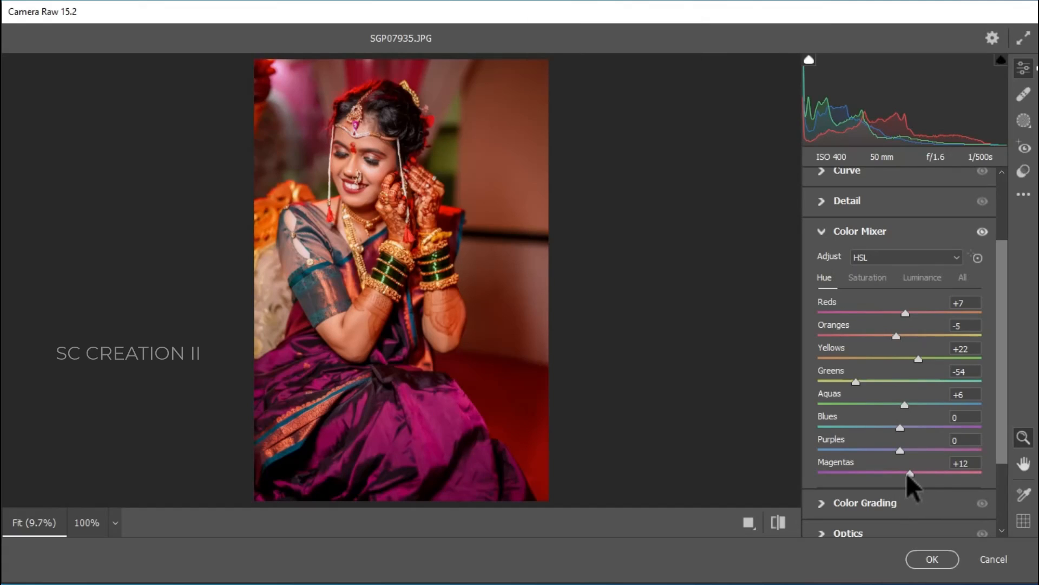
Step: Set saturations to Reds -10, Yellows -69, Greens -36, Aquas -28, Blues -29 and Purples -10
{"action": "left_click", "coordinate": [869, 279]}
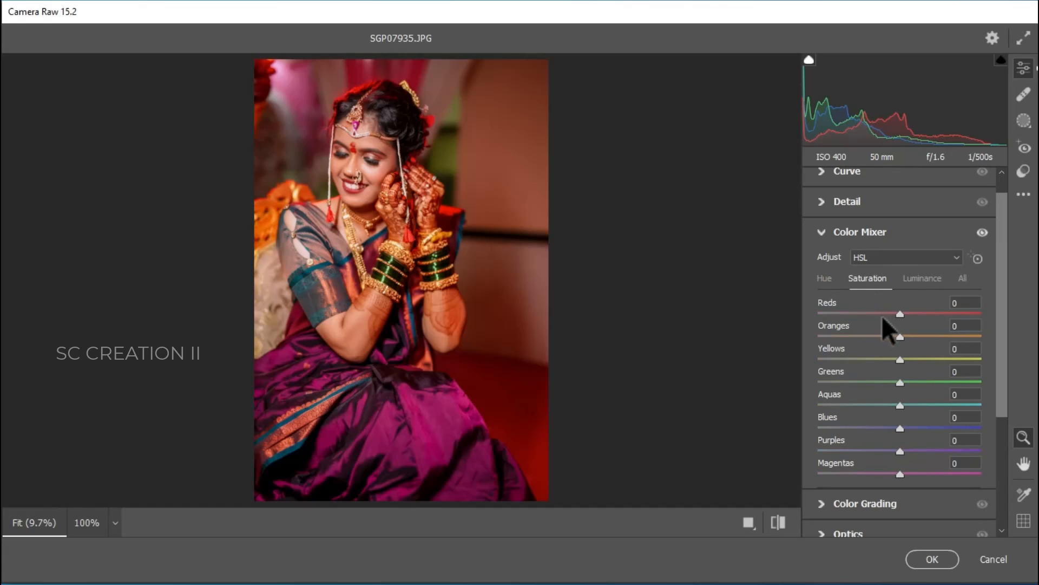
{"action": "left_click_drag", "start_coordinate": [899, 315], "coordinate": [888, 315]}
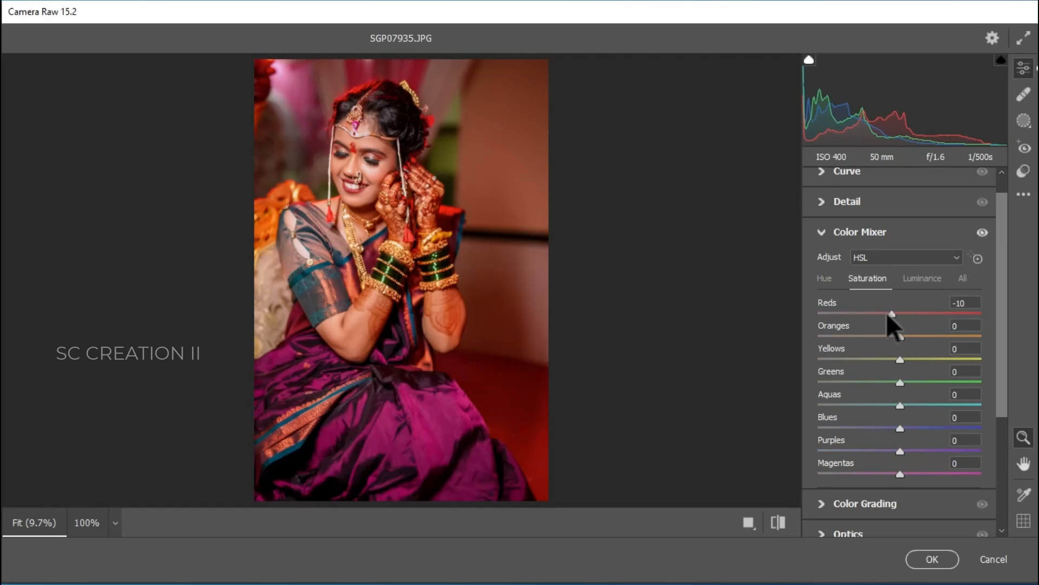
{"action": "left_click_drag", "start_coordinate": [900, 360], "coordinate": [845, 364]}
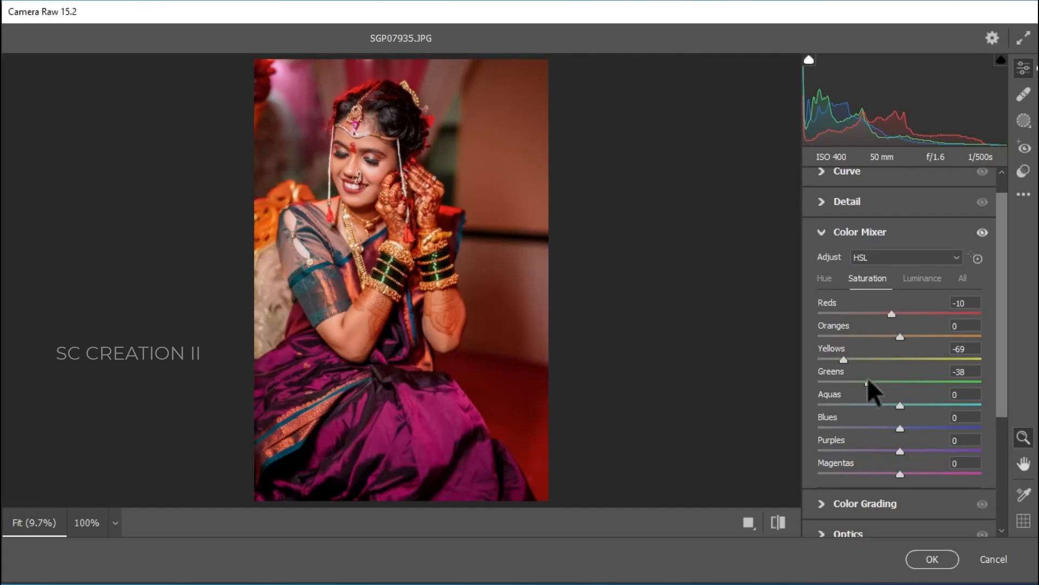
{"action": "left_click", "coordinate": [880, 404]}
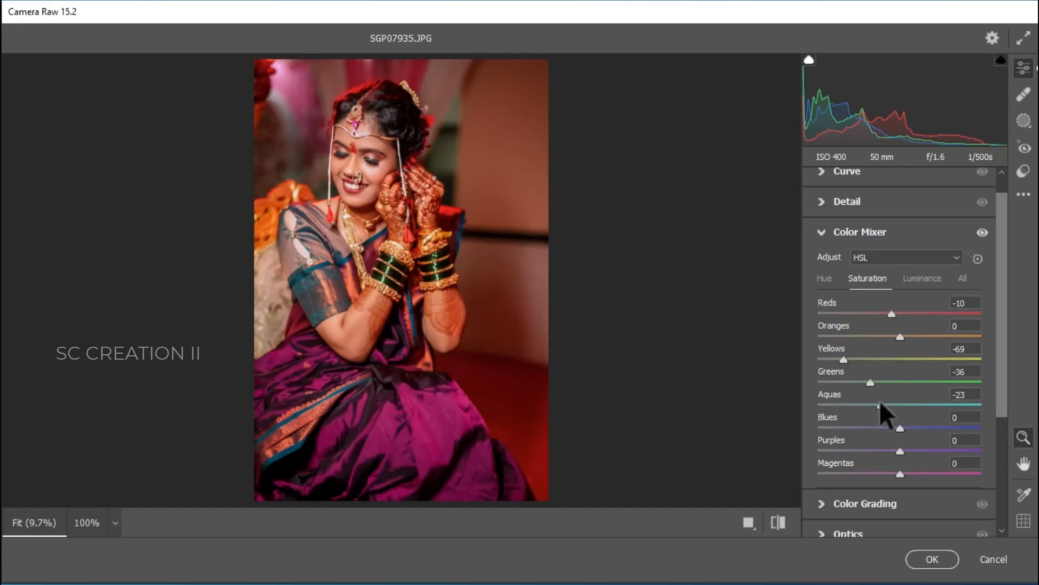
{"action": "left_click_drag", "start_coordinate": [877, 404], "coordinate": [878, 420]}
{"action": "left_click", "coordinate": [891, 451]}
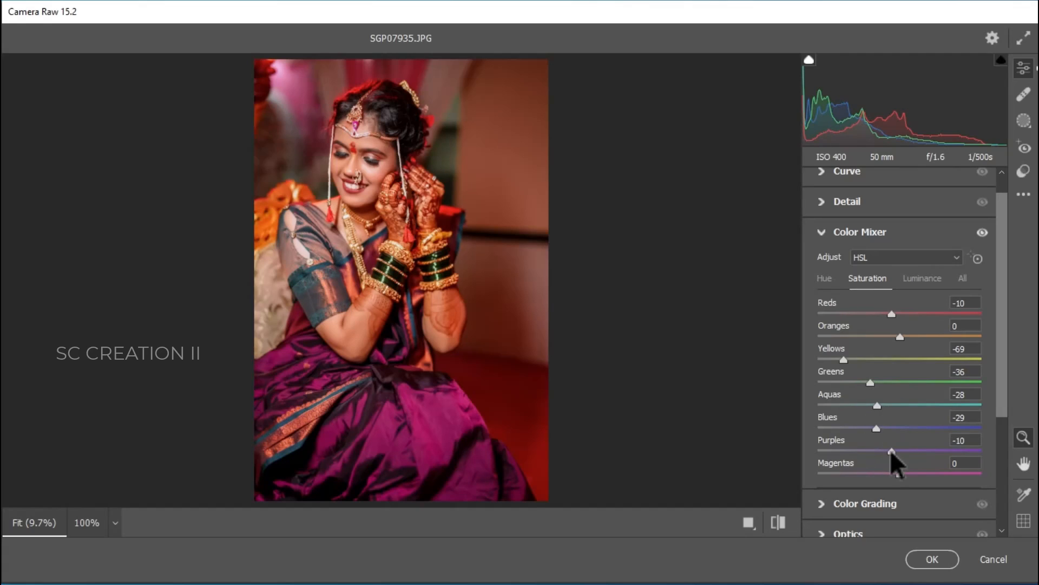
Step: Set luminances to Reds +11 and Oranges +14, and raise the remaining colour luminances
{"action": "left_click", "coordinate": [920, 278]}
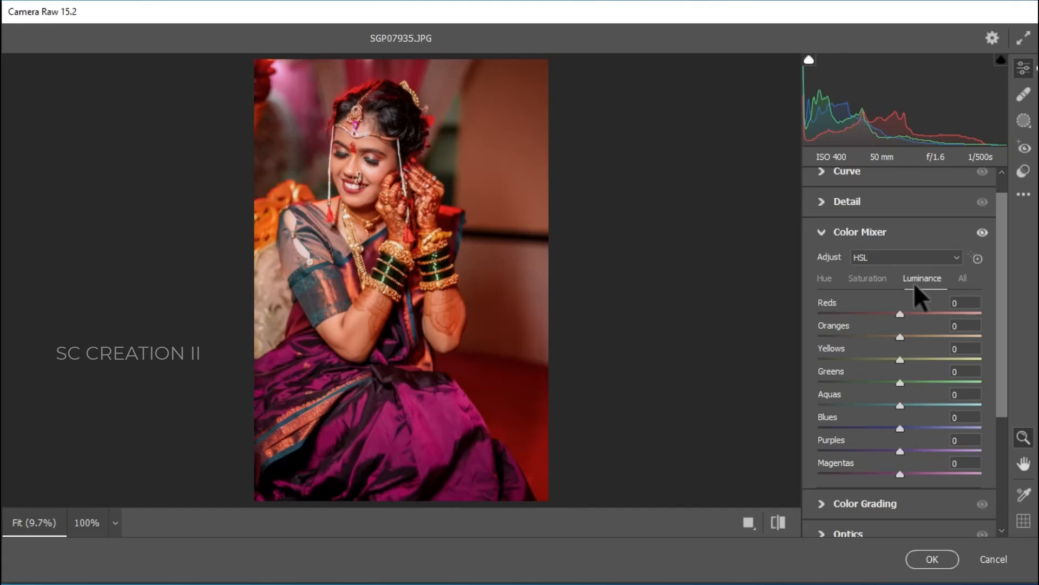
{"action": "left_click", "coordinate": [908, 314]}
{"action": "left_click_drag", "start_coordinate": [905, 337], "coordinate": [911, 336]}
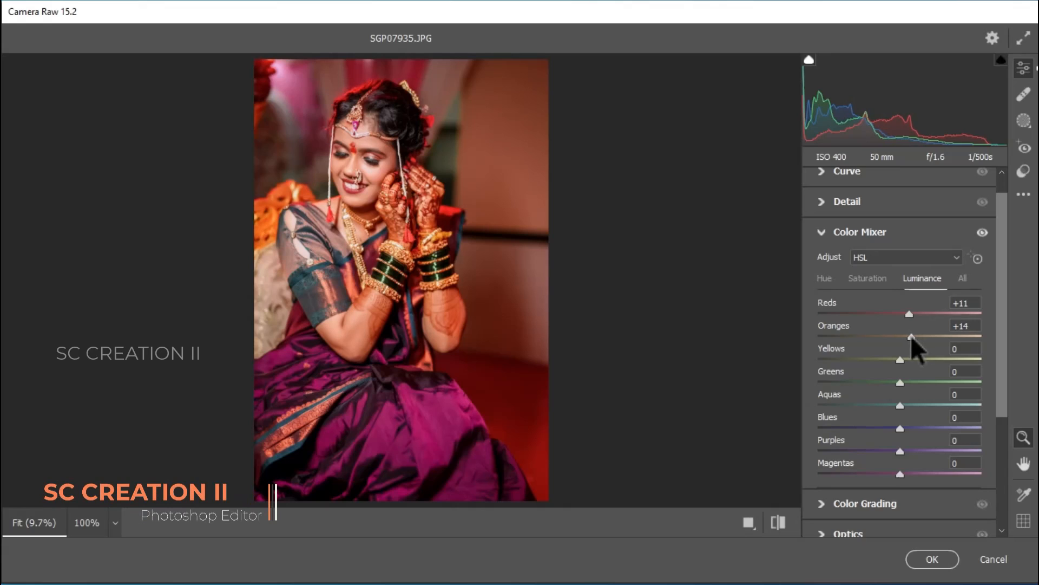
{"action": "left_click_drag", "start_coordinate": [907, 358], "coordinate": [922, 471]}
Step: Collapse the Color Mixer, open Effects and set Vignetting to -8
{"action": "left_click", "coordinate": [848, 231]}
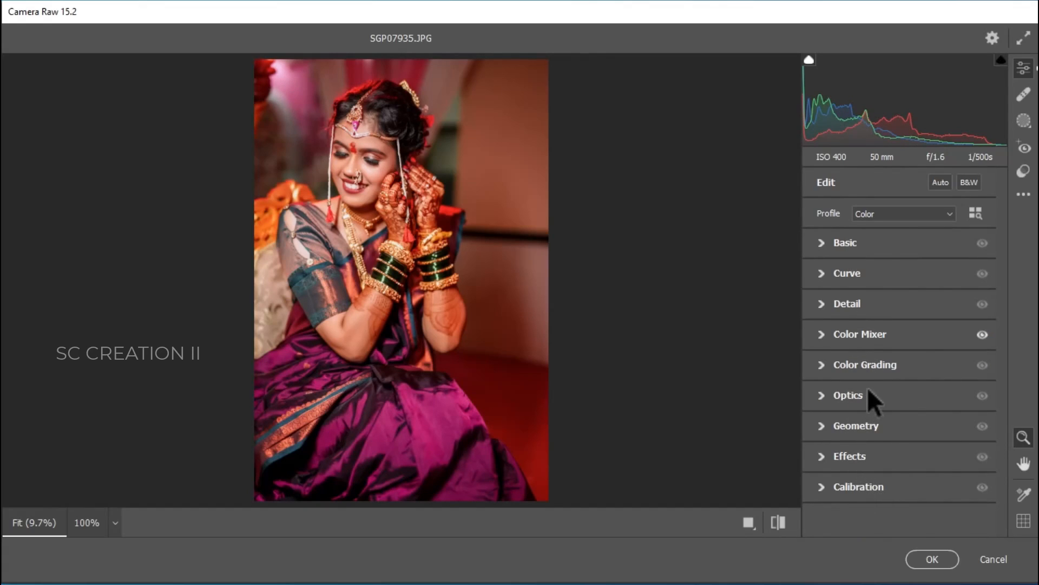
{"action": "left_click", "coordinate": [844, 467]}
{"action": "left_click_drag", "start_coordinate": [899, 492], "coordinate": [892, 493]}
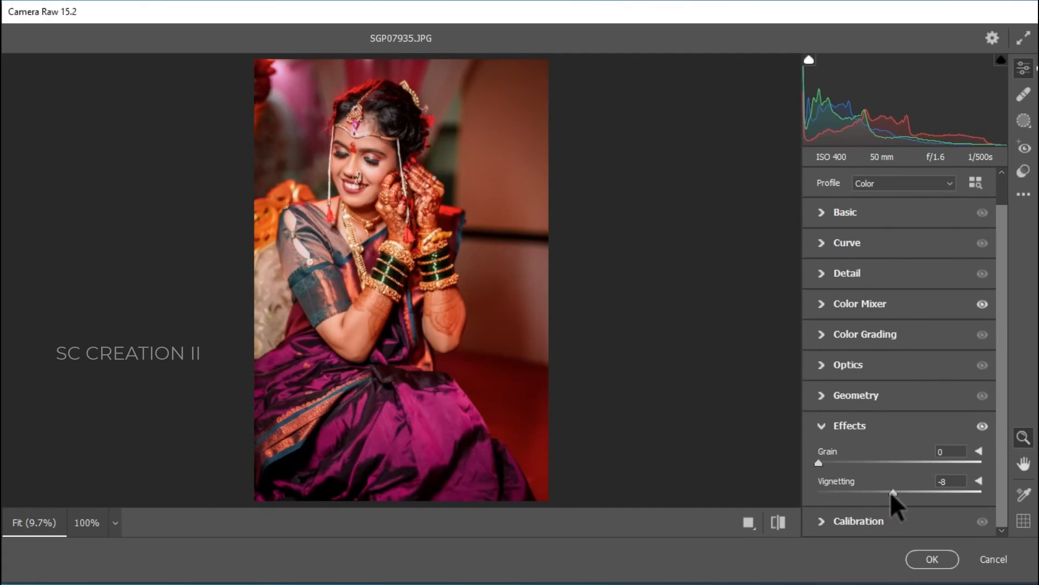
Step: Open Calibration and set Red Primary hue +35, saturation -14, and Green Primary hue +18, saturation -18
{"action": "left_click", "coordinate": [865, 521]}
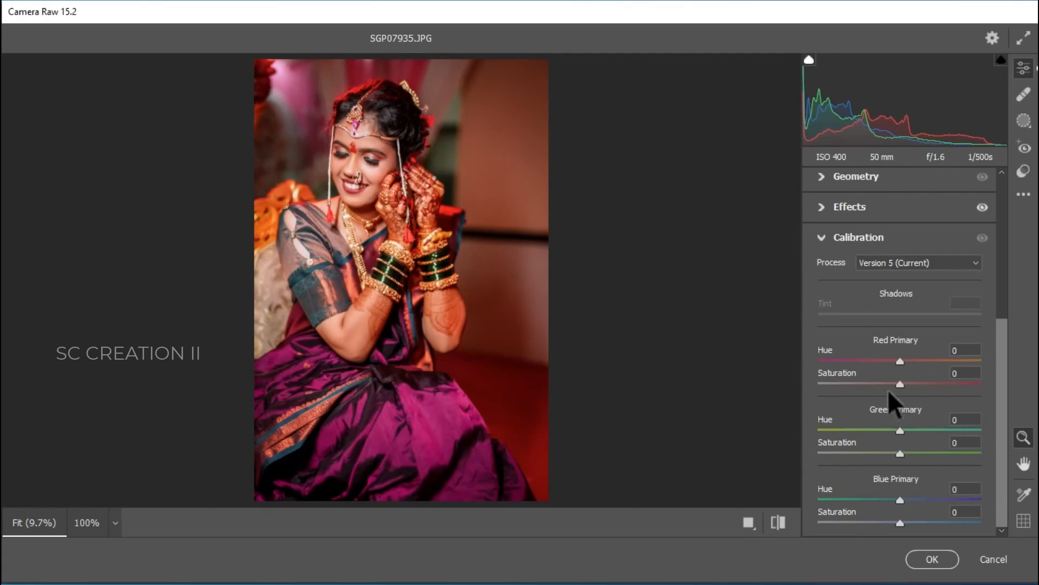
{"action": "left_click_drag", "start_coordinate": [904, 360], "coordinate": [888, 383]}
{"action": "left_click_drag", "start_coordinate": [906, 431], "coordinate": [884, 453]}
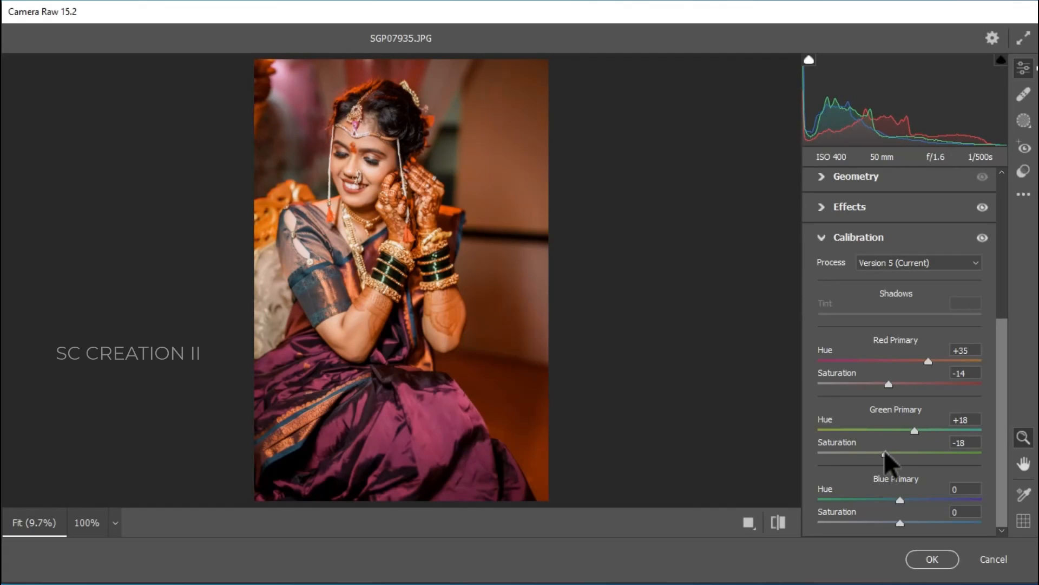
Step: Set Blue Primary hue to -7 and saturation to +22, and nudge the Green Primary hue slightly
{"action": "mouse_move", "coordinate": [902, 500]}
{"action": "left_mouse_down"}
{"action": "mouse_move", "coordinate": [884, 517]}
{"action": "mouse_move", "coordinate": [914, 517]}
{"action": "mouse_move", "coordinate": [877, 516]}
{"action": "mouse_move", "coordinate": [929, 516]}
{"action": "mouse_move", "coordinate": [906, 518]}
{"action": "left_mouse_up"}
{"action": "left_click_drag", "start_coordinate": [888, 520], "coordinate": [894, 520]}
{"action": "mouse_move", "coordinate": [903, 523]}
{"action": "left_mouse_down"}
{"action": "mouse_move", "coordinate": [953, 526]}
{"action": "mouse_move", "coordinate": [840, 527]}
{"action": "mouse_move", "coordinate": [928, 532]}
{"action": "mouse_move", "coordinate": [918, 531]}
{"action": "left_mouse_up"}
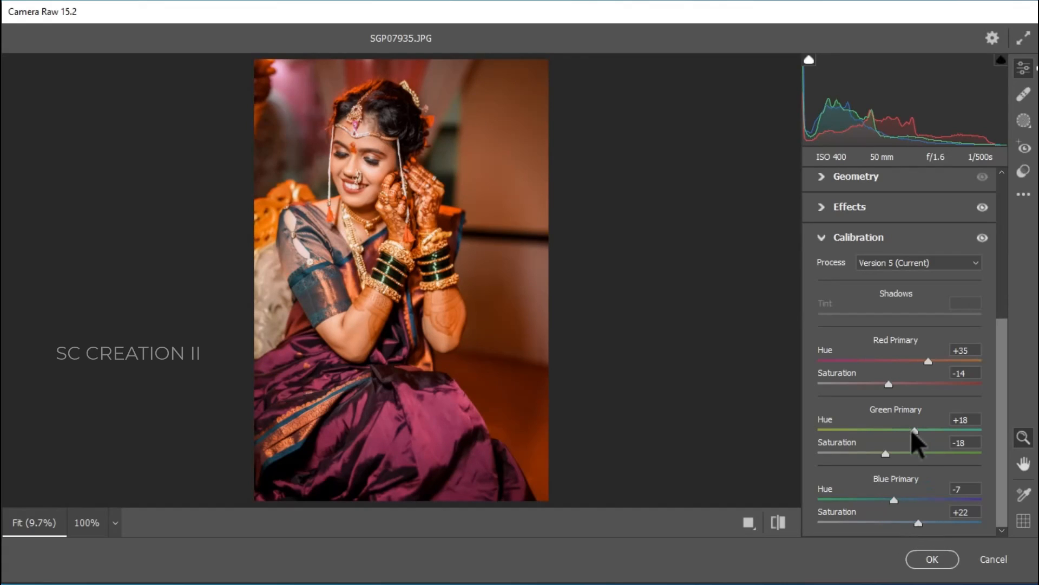
{"action": "left_click_drag", "start_coordinate": [915, 430], "coordinate": [919, 430]}
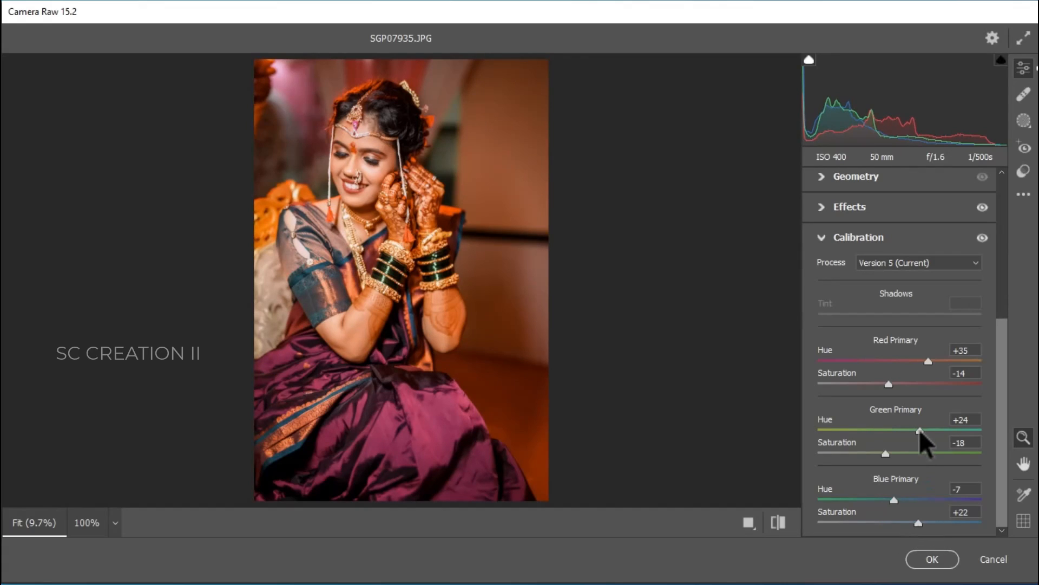
Step: Open Color Grading, tint the shadows to hue 304 with saturation 7, and lower the shadows luminance slightly
{"action": "left_click", "coordinate": [825, 243]}
{"action": "left_click", "coordinate": [843, 367]}
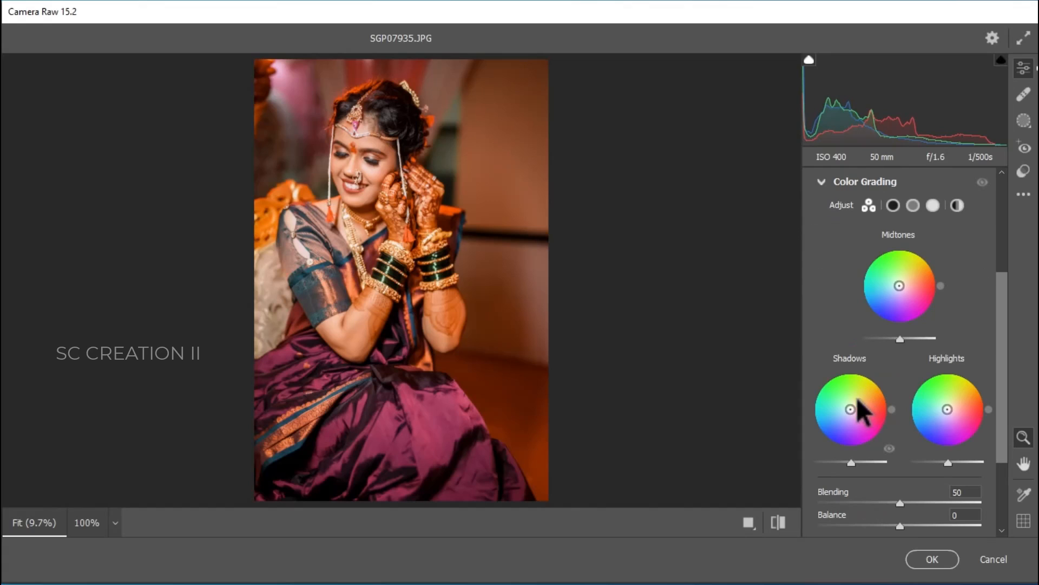
{"action": "left_click_drag", "start_coordinate": [850, 408], "coordinate": [852, 411]}
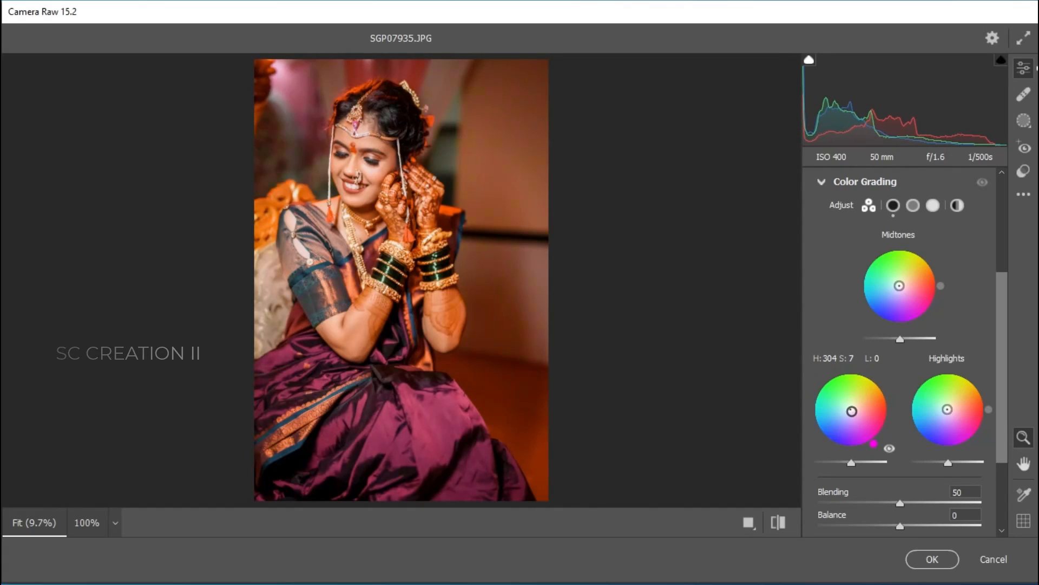
{"action": "left_click_drag", "start_coordinate": [854, 459], "coordinate": [846, 462]}
Step: Compare the graded portrait against the original in a zoomed before/after view
{"action": "left_click_drag", "start_coordinate": [336, 158], "coordinate": [441, 240]}
{"action": "left_click", "coordinate": [406, 217]}
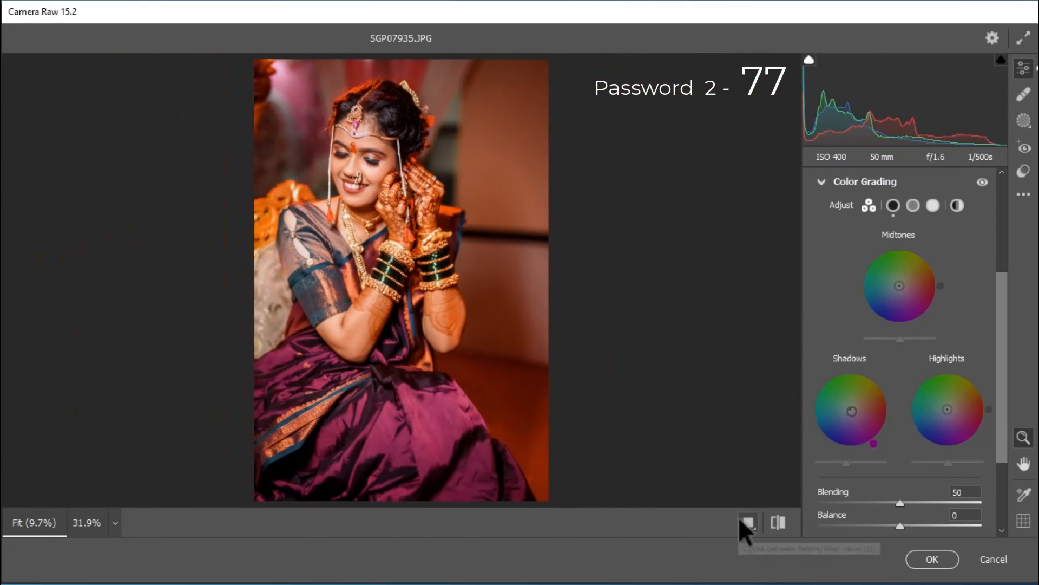
{"action": "left_click", "coordinate": [748, 522]}
{"action": "left_click_drag", "start_coordinate": [570, 166], "coordinate": [661, 268]}
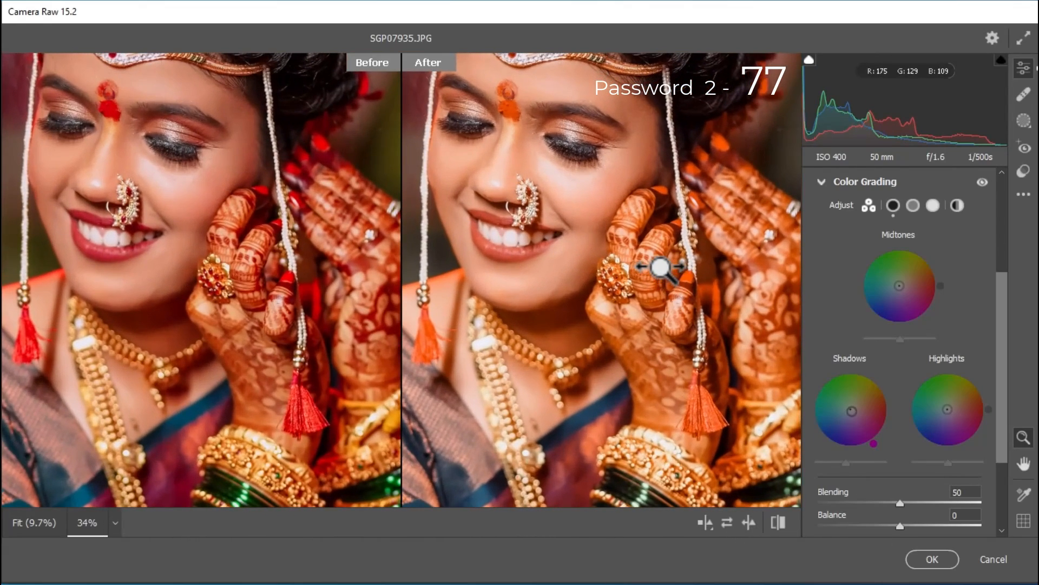
{"action": "left_click", "coordinate": [600, 236]}
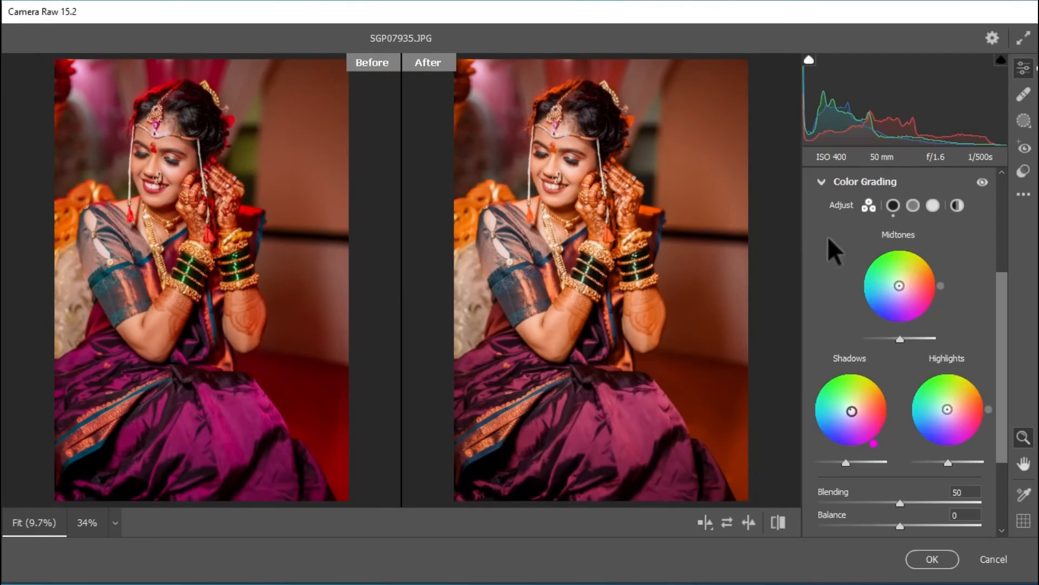
Step: Save the current Camera Raw settings to the Desktop as a settings file named bridal 1
{"action": "left_click", "coordinate": [1022, 194]}
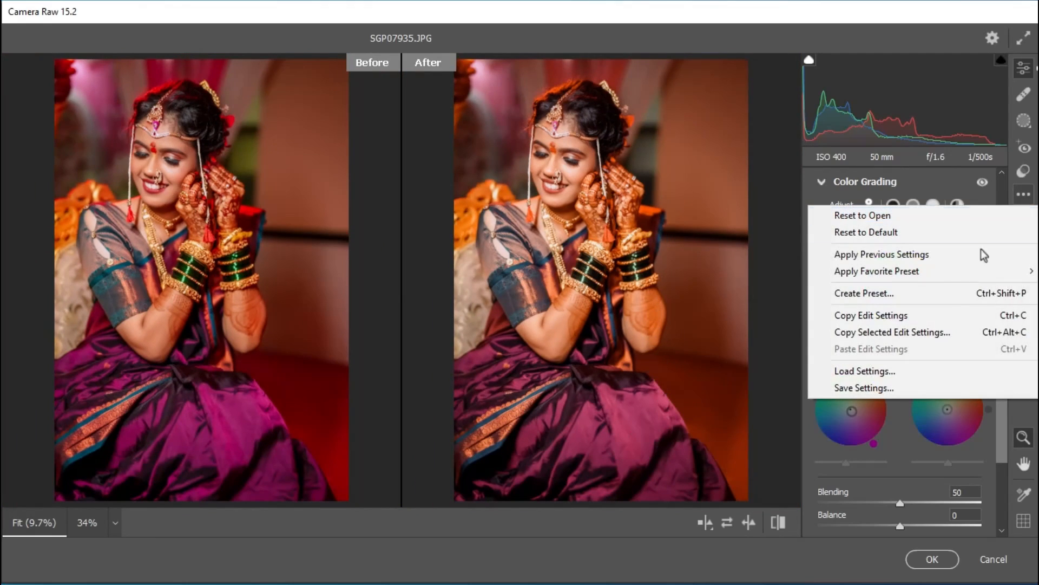
{"action": "left_click", "coordinate": [852, 387]}
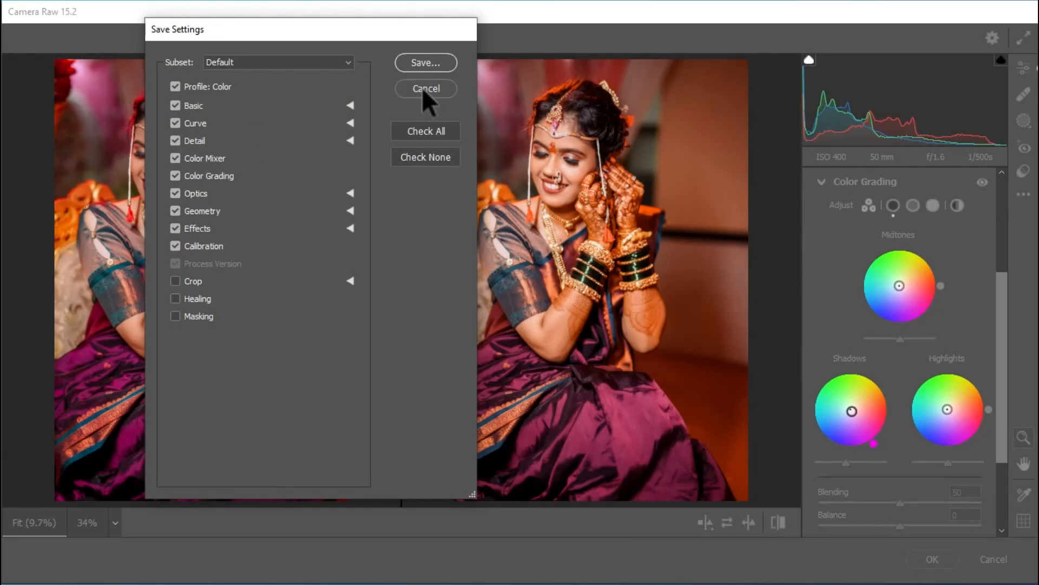
{"action": "left_click", "coordinate": [424, 69]}
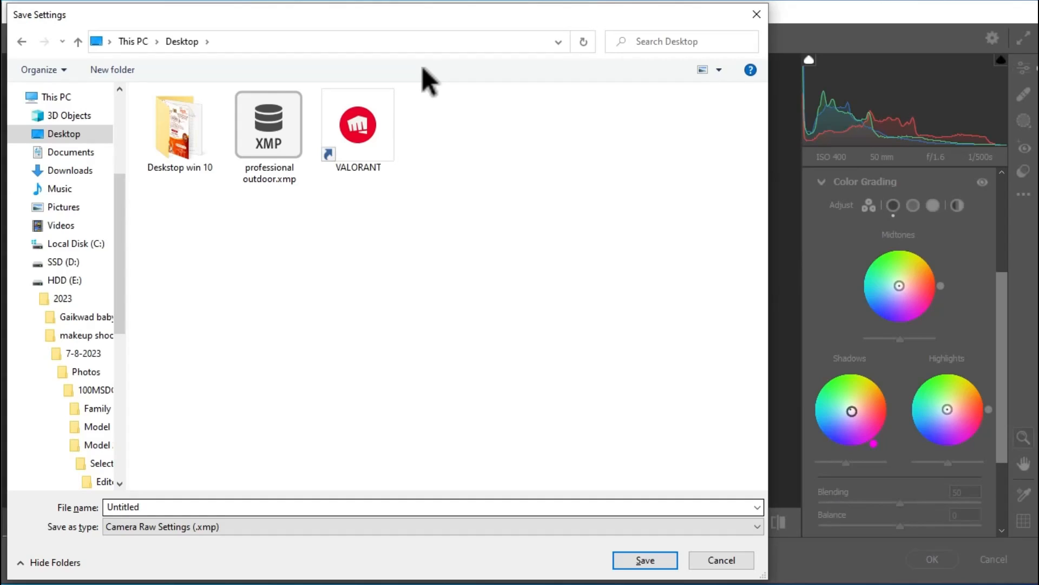
{"action": "type", "text": "b"}
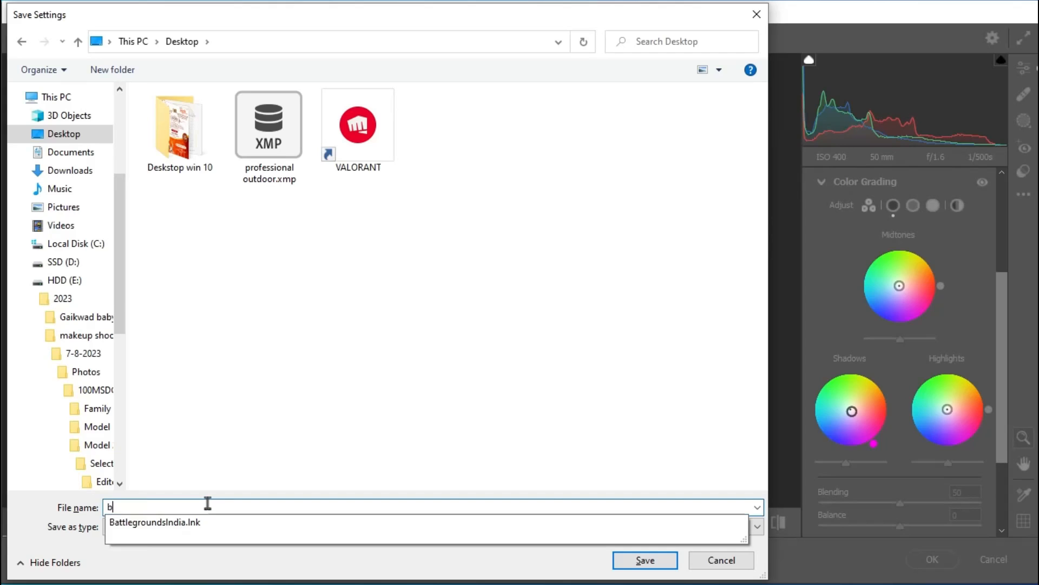
{"action": "type", "text": "ridal 1"}
{"action": "key", "text": "Return"}
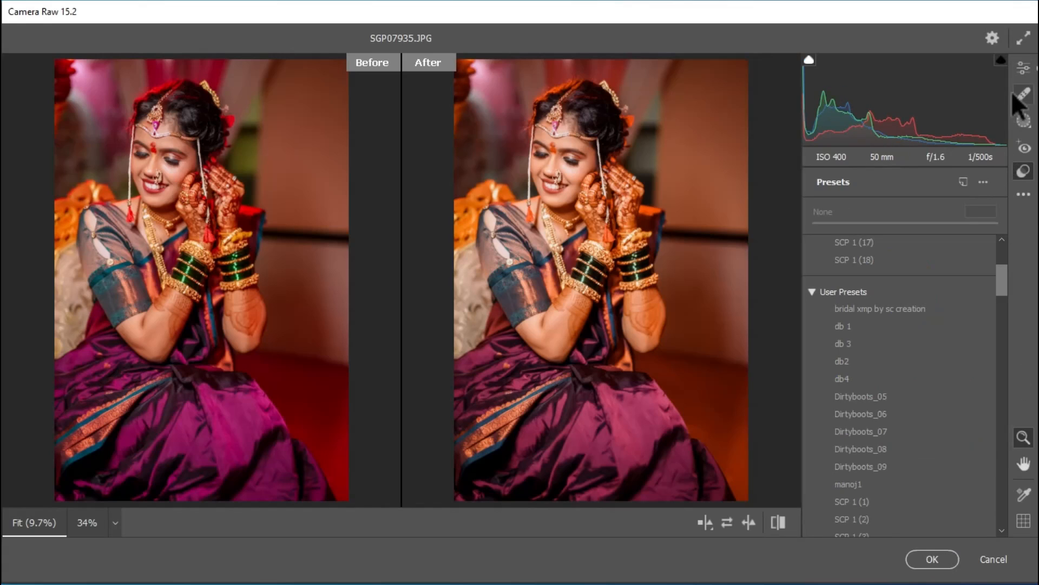
Step: Return to the Edit panel, adjust the Basic sliders, and apply the Camera Raw filter to the portrait
{"action": "left_click", "coordinate": [1024, 68]}
{"action": "left_click", "coordinate": [837, 191]}
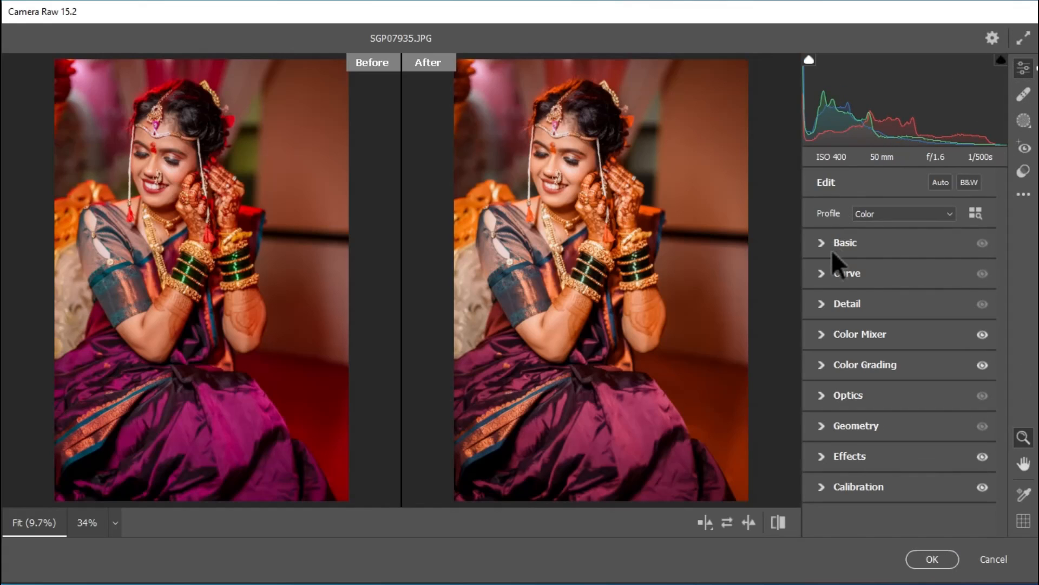
{"action": "left_click", "coordinate": [831, 246]}
{"action": "left_click_drag", "start_coordinate": [900, 478], "coordinate": [937, 477]}
{"action": "left_click_drag", "start_coordinate": [902, 324], "coordinate": [905, 324]}
{"action": "key", "text": "Return"}
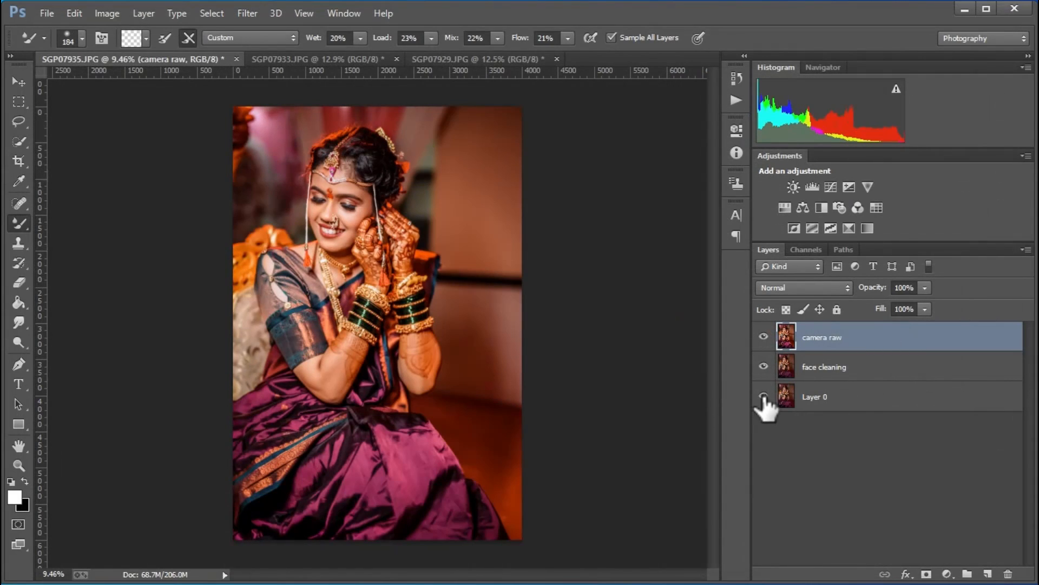
Step: Toggle the bottom layer's visibility off and on to compare the result
{"action": "left_click", "coordinate": [764, 337]}
{"action": "left_click", "coordinate": [764, 337]}
Step: Switch to the SGP07933 image and open the Camera Raw Filter on it
{"action": "left_click", "coordinate": [315, 60]}
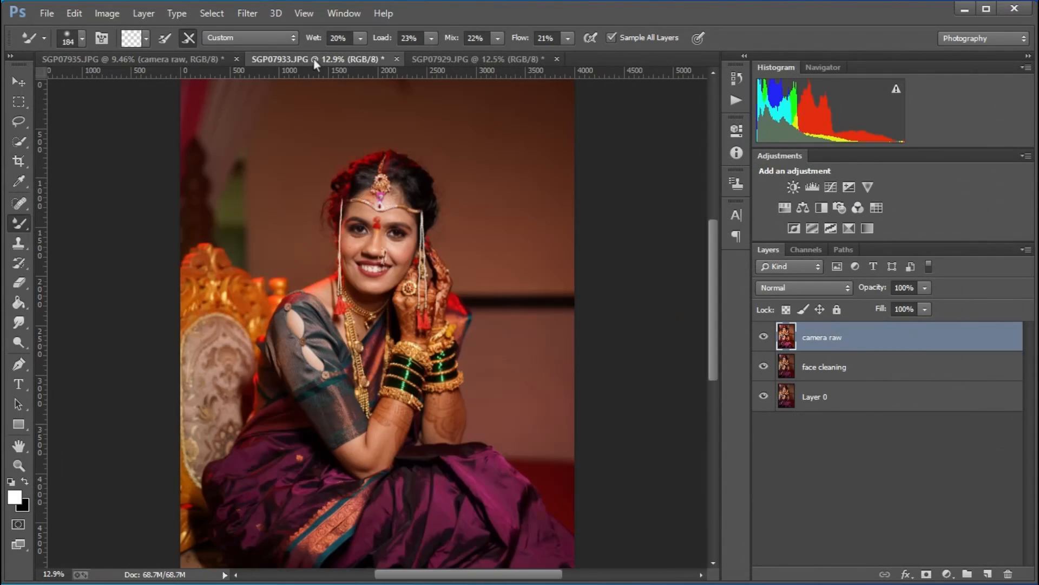
{"action": "left_click", "coordinate": [23, 84]}
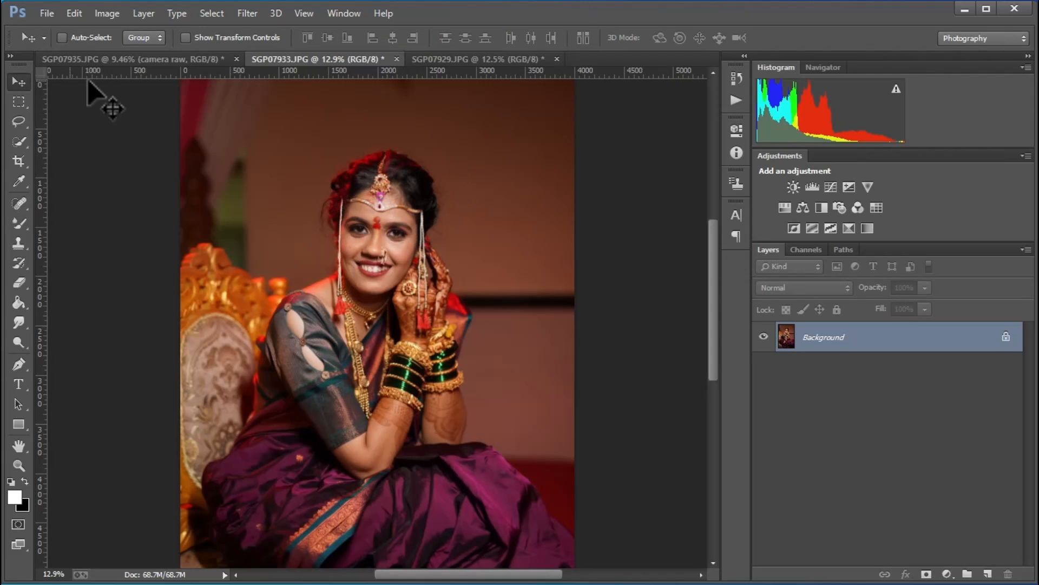
{"action": "left_click", "coordinate": [246, 14]}
{"action": "left_click", "coordinate": [273, 103]}
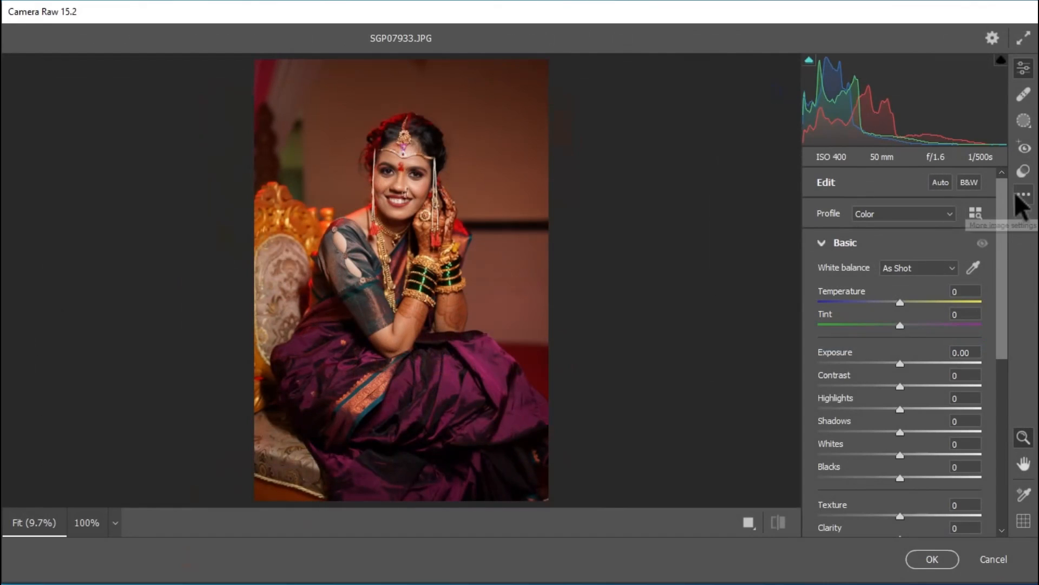
Step: Load the saved bridal 1.xmp settings onto this image
{"action": "left_click", "coordinate": [1016, 194]}
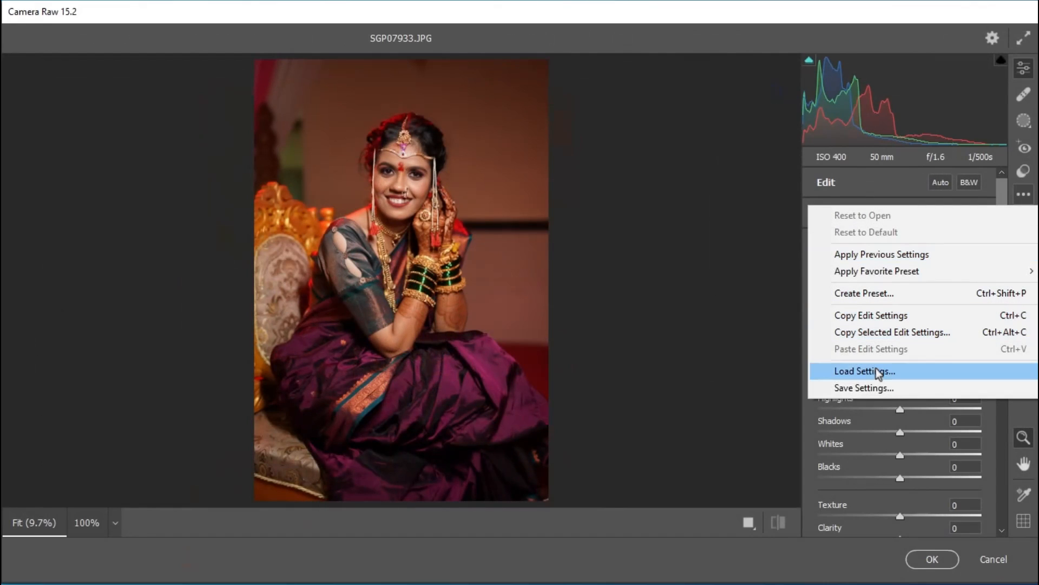
{"action": "left_click", "coordinate": [844, 376]}
{"action": "left_click", "coordinate": [253, 168]}
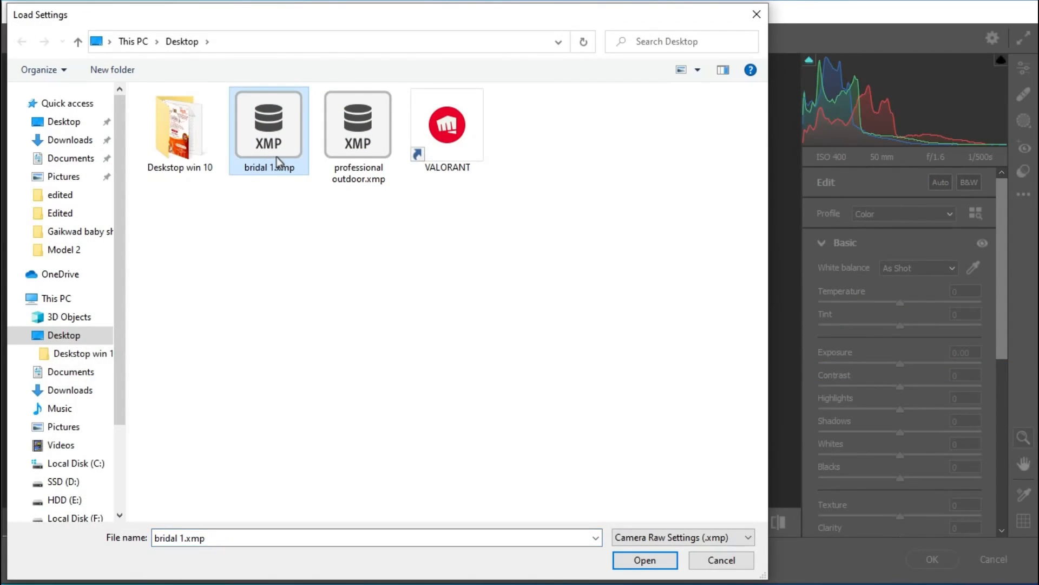
{"action": "double_click", "coordinate": [269, 151]}
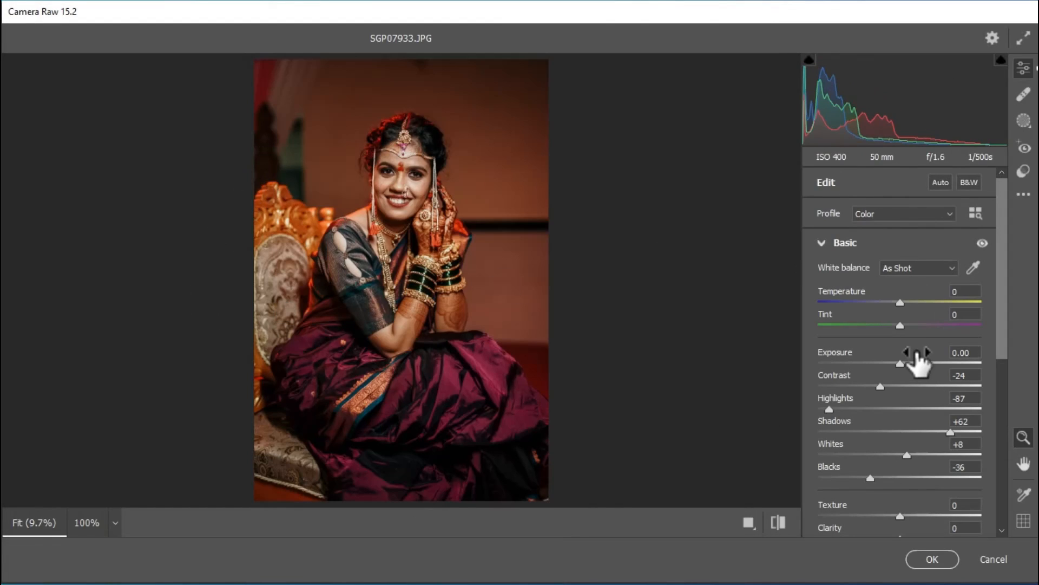
Step: Set Exposure to +0.25
{"action": "scroll", "coordinate": [918, 363], "scroll_direction": "down", "scroll_amount": 3}
{"action": "left_click", "coordinate": [905, 271]}
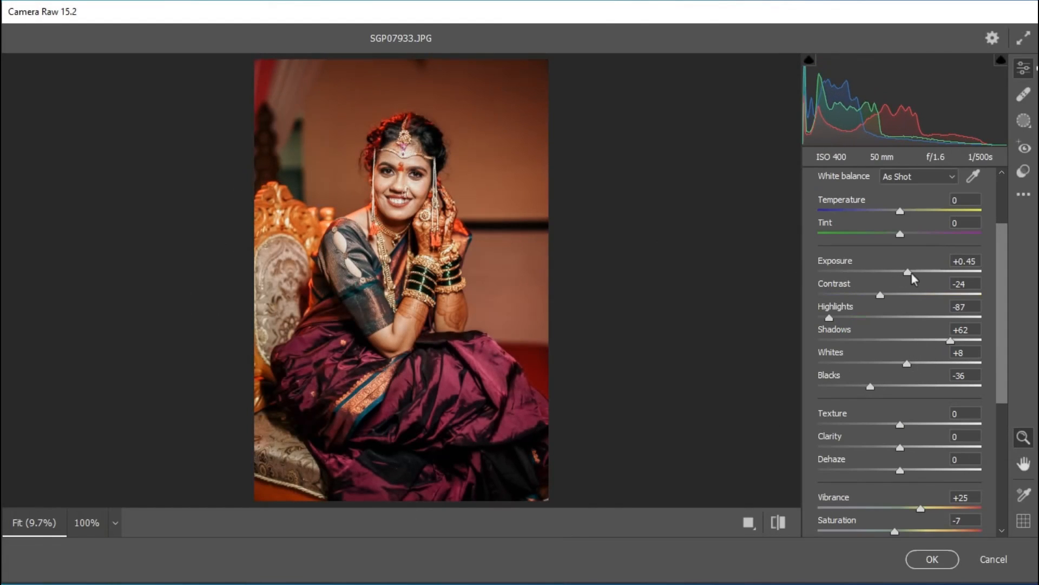
{"action": "left_click_drag", "start_coordinate": [911, 272], "coordinate": [907, 273]}
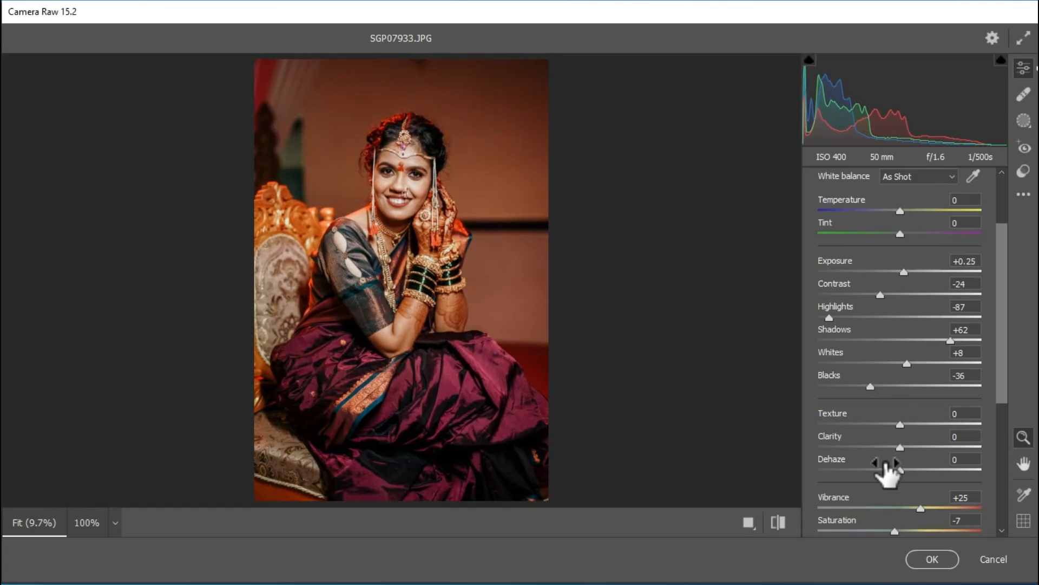
Step: Check the Color Mixer saturation values and apply the Camera Raw filter
{"action": "scroll", "coordinate": [885, 470], "scroll_direction": "down", "scroll_amount": 6}
{"action": "left_click", "coordinate": [865, 438]}
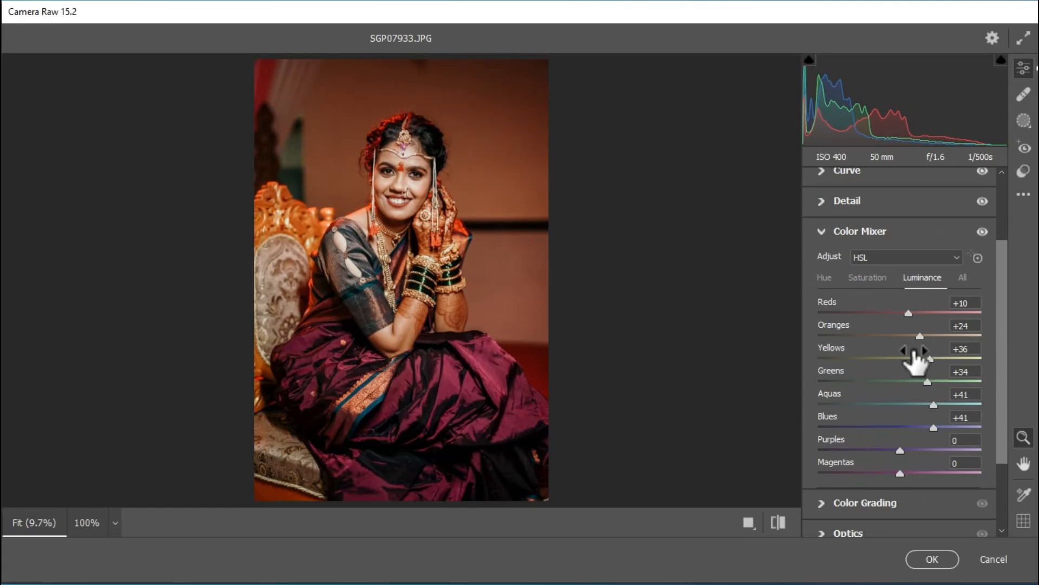
{"action": "left_click", "coordinate": [872, 278]}
{"action": "left_click", "coordinate": [898, 335]}
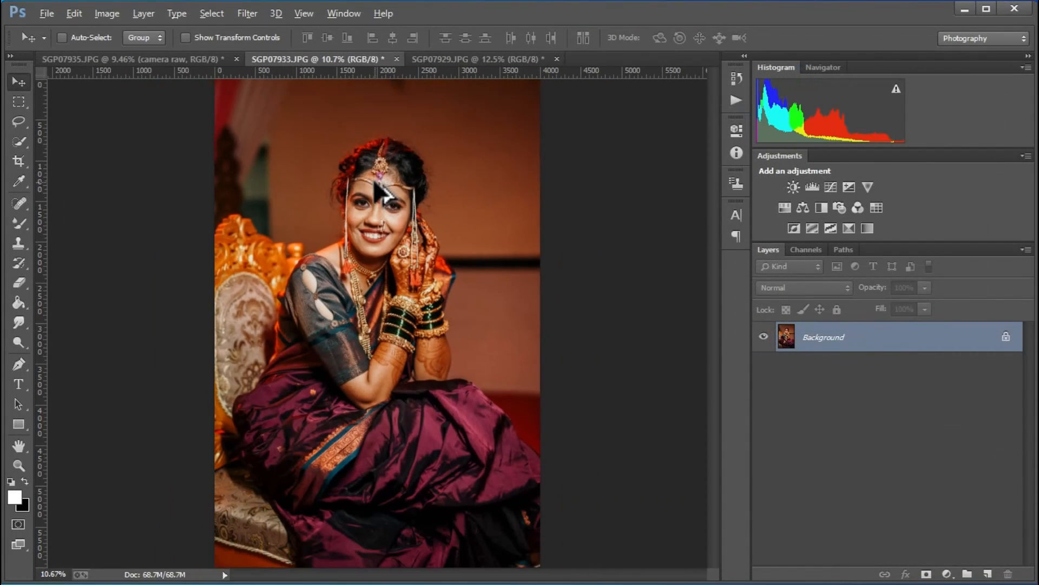
Step: Reapply the last Camera Raw filter to the SGP07929 image, then return to the SGP07933 image
{"action": "left_click", "coordinate": [446, 60]}
{"action": "left_click", "coordinate": [248, 13]}
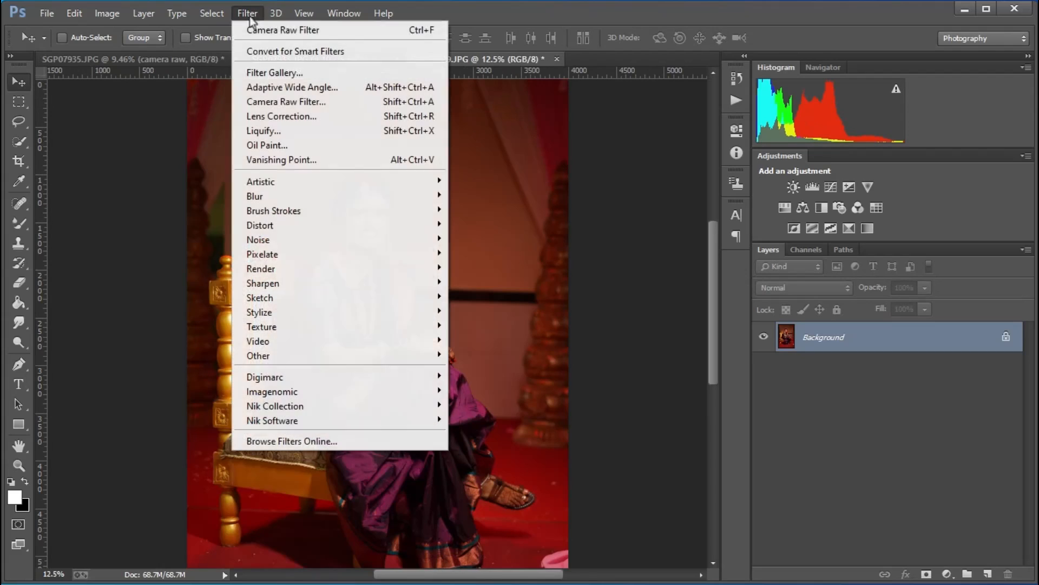
{"action": "left_click", "coordinate": [289, 31]}
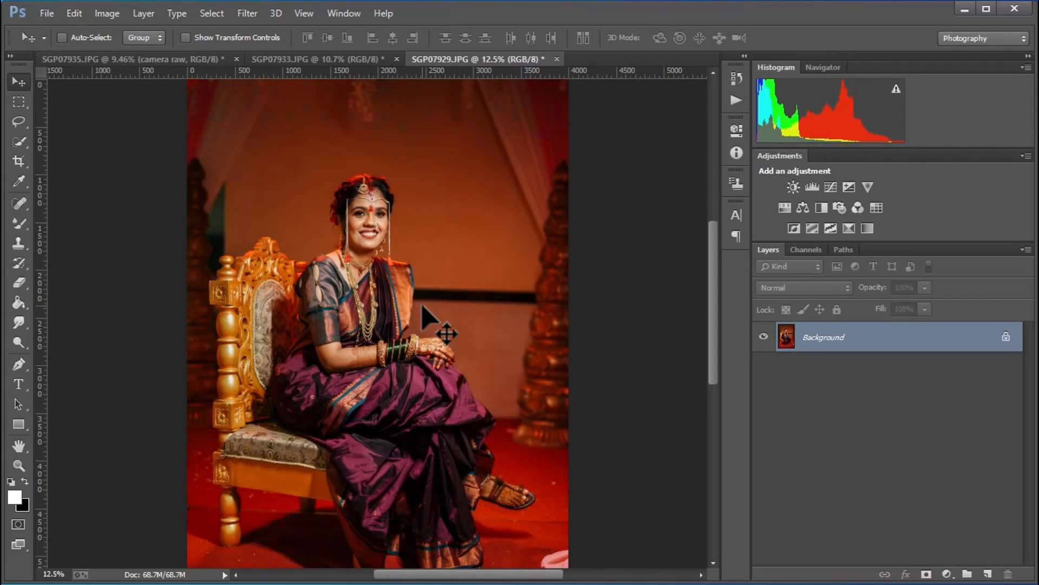
{"action": "left_click", "coordinate": [304, 59]}
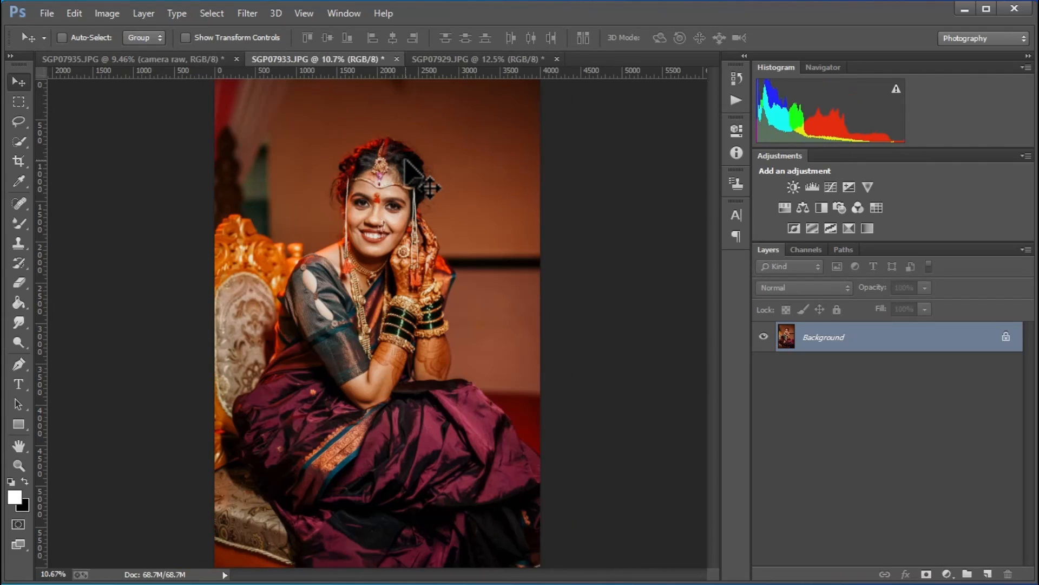